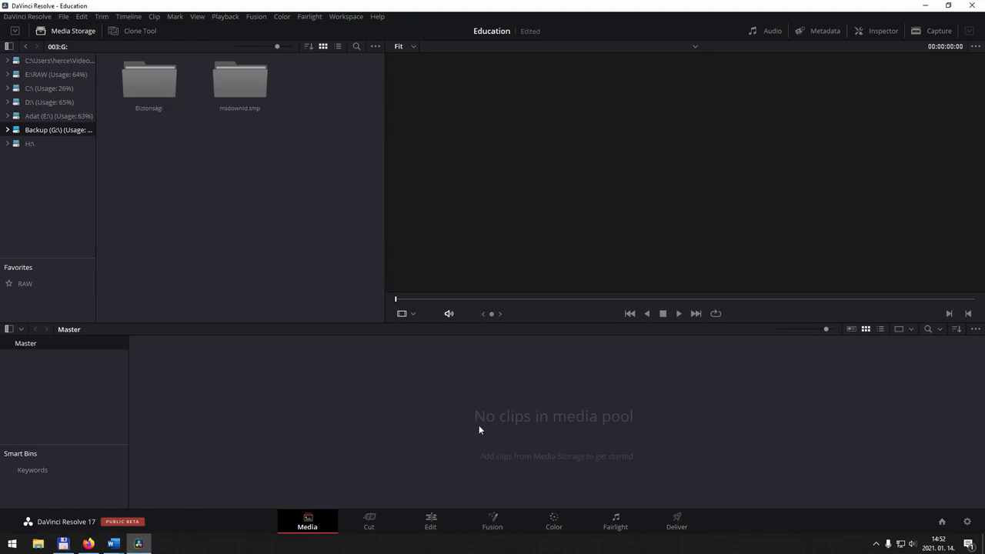
Add a bin named AutoAudioSync under Master in the Media Pool and open it
{"action": "right_click", "coordinate": [375, 394]}
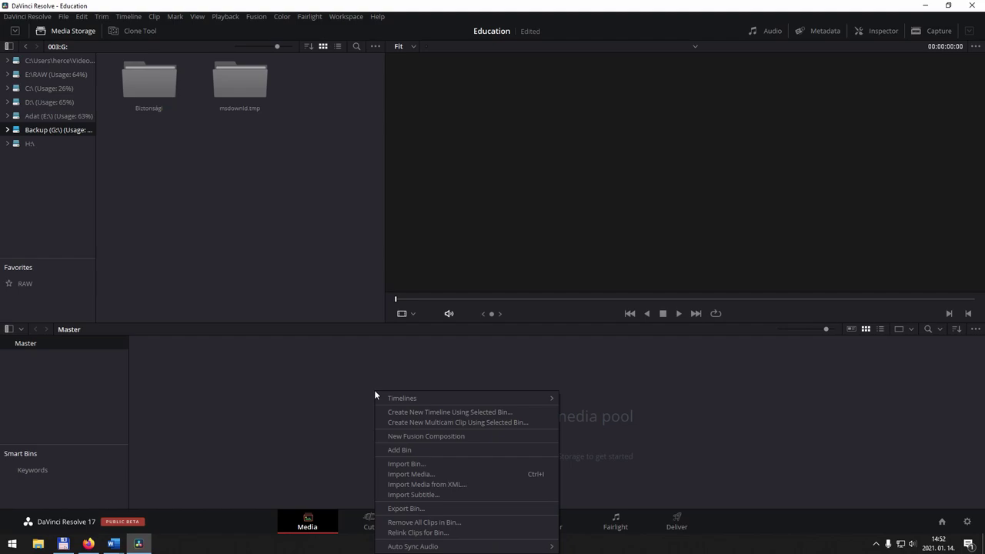
{"action": "left_click", "coordinate": [414, 449]}
{"action": "type", "text": "AutoAudioSync"}
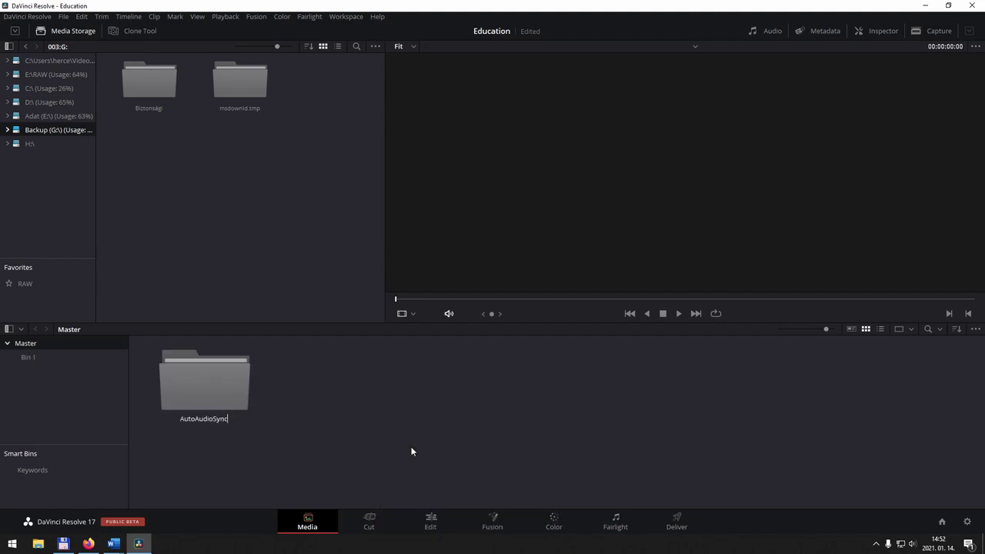
{"action": "key", "text": "Return"}
{"action": "double_click", "coordinate": [221, 389]}
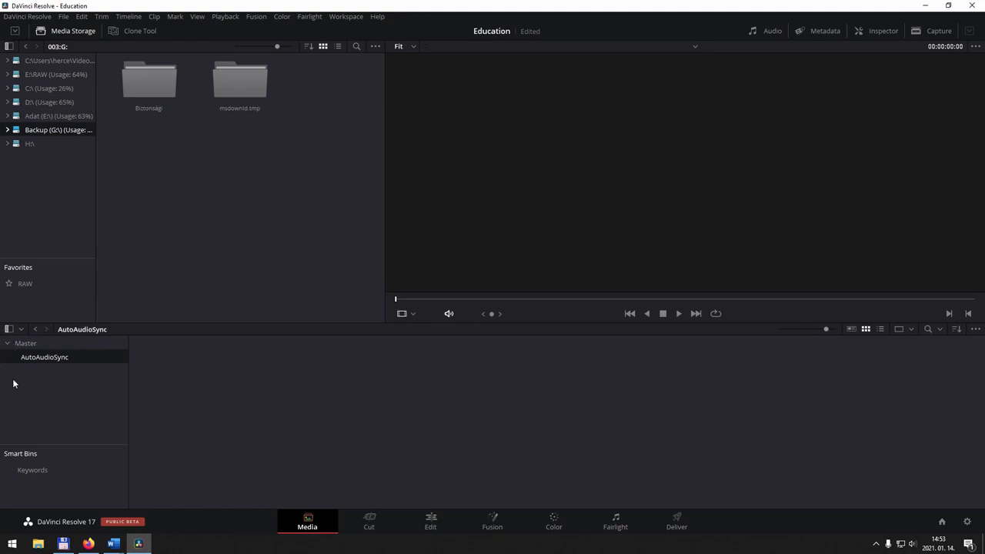
Import Tesztvideó_AutoAudioSync.MOV into the AutoAudioSync bin, then switch to Total Commander
{"action": "right_click", "coordinate": [226, 393]}
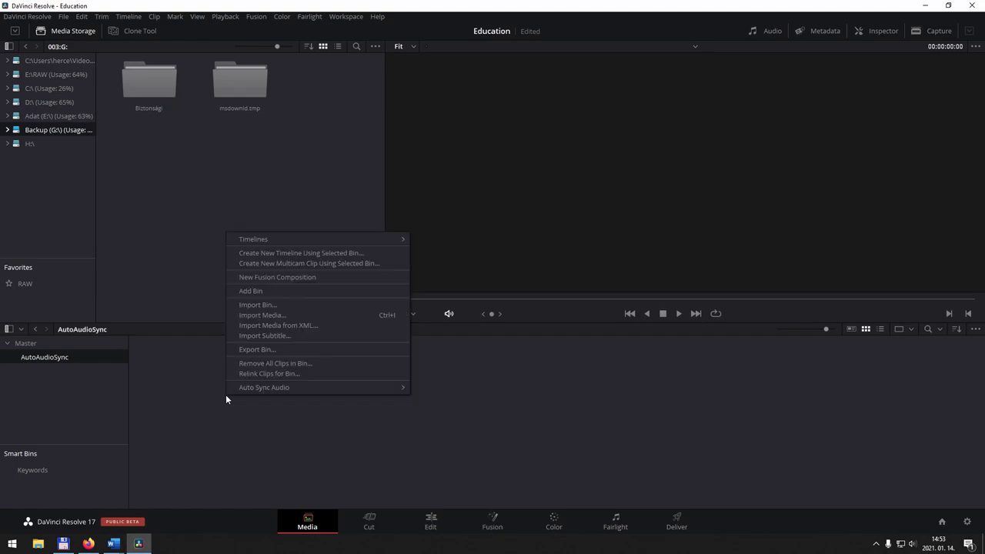
{"action": "left_click", "coordinate": [277, 319]}
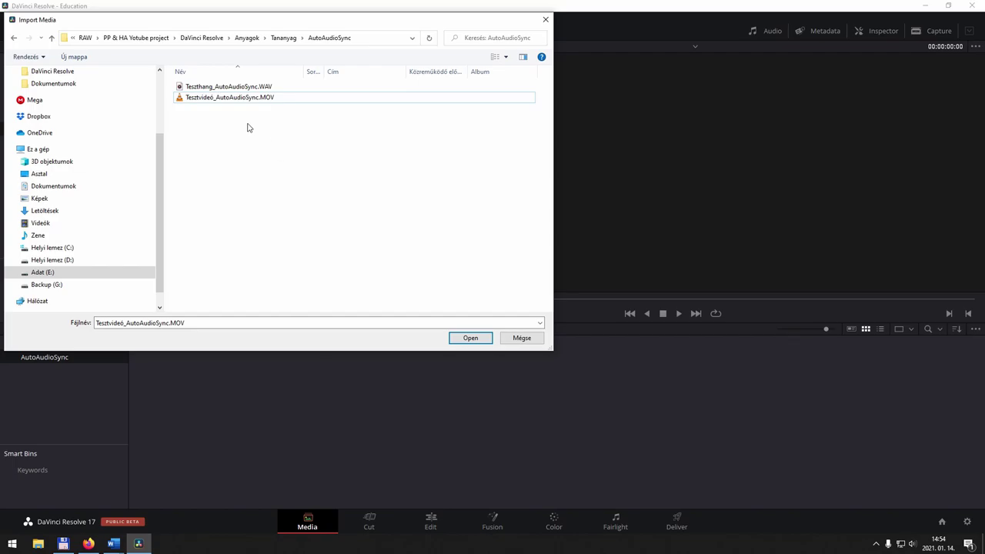
{"action": "left_click", "coordinate": [215, 102]}
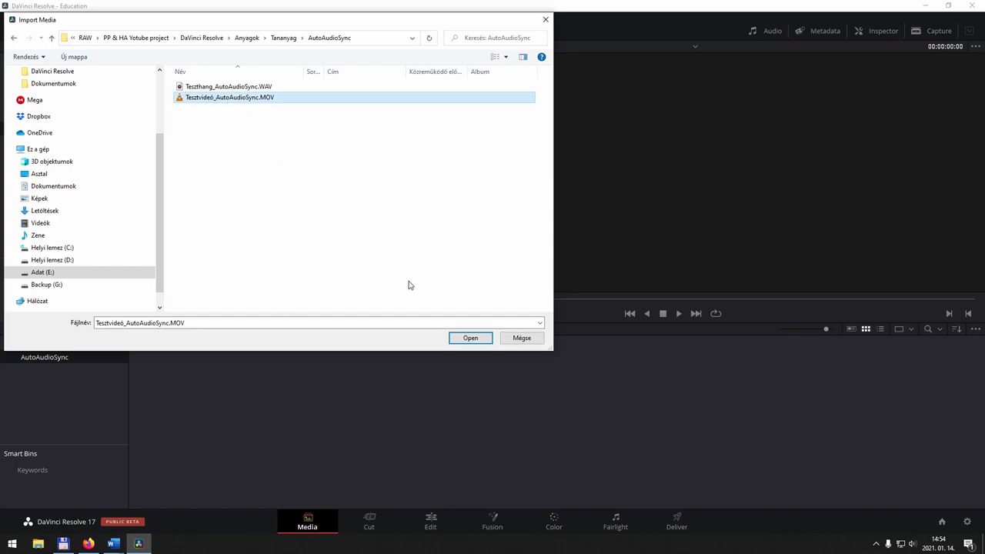
{"action": "left_click", "coordinate": [470, 338]}
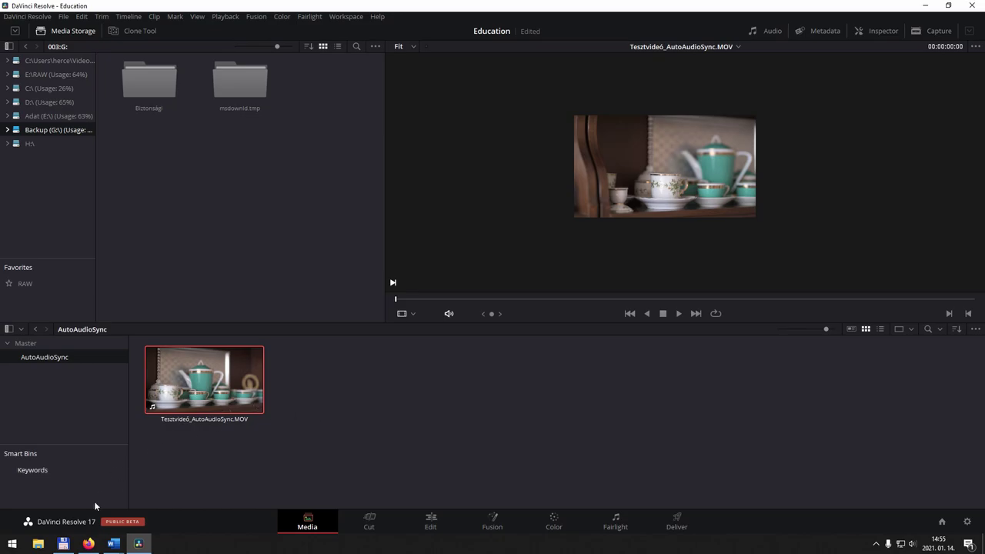
{"action": "left_click", "coordinate": [63, 543]}
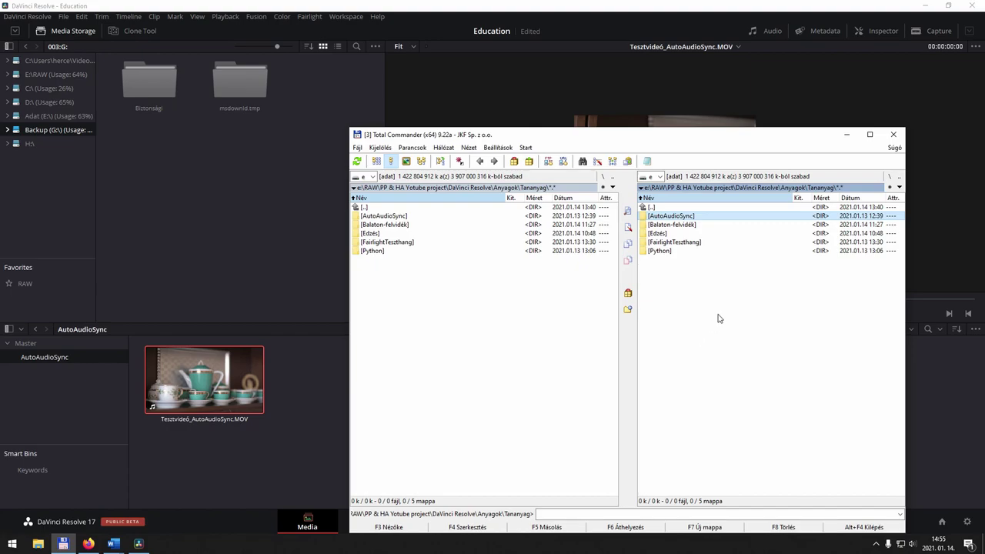
Open the AutoAudioSync folder and drag Teszthang_AutoAudioSync.WAV into Resolve's Media Pool
{"action": "double_click", "coordinate": [684, 217]}
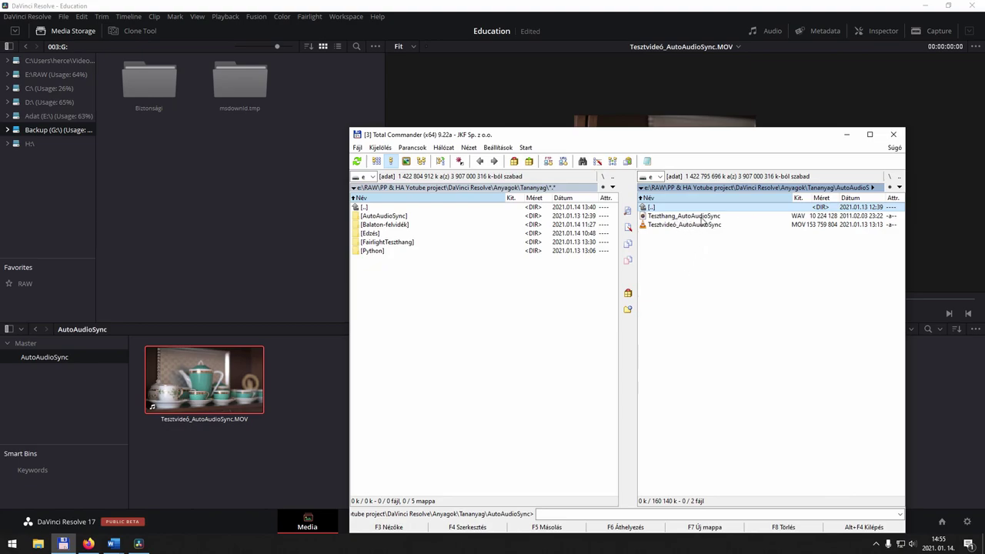
{"action": "left_click_drag", "start_coordinate": [702, 218], "coordinate": [302, 400]}
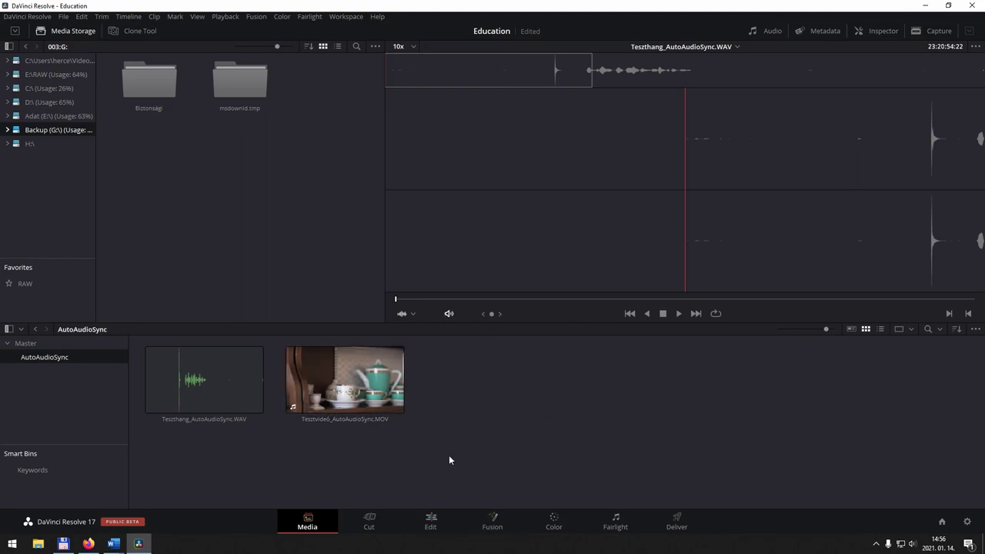
Select the Tesztvideó MOV clip and give it the keyword Csendélet in the Metadata panel
{"action": "left_click_drag", "start_coordinate": [449, 450], "coordinate": [155, 340]}
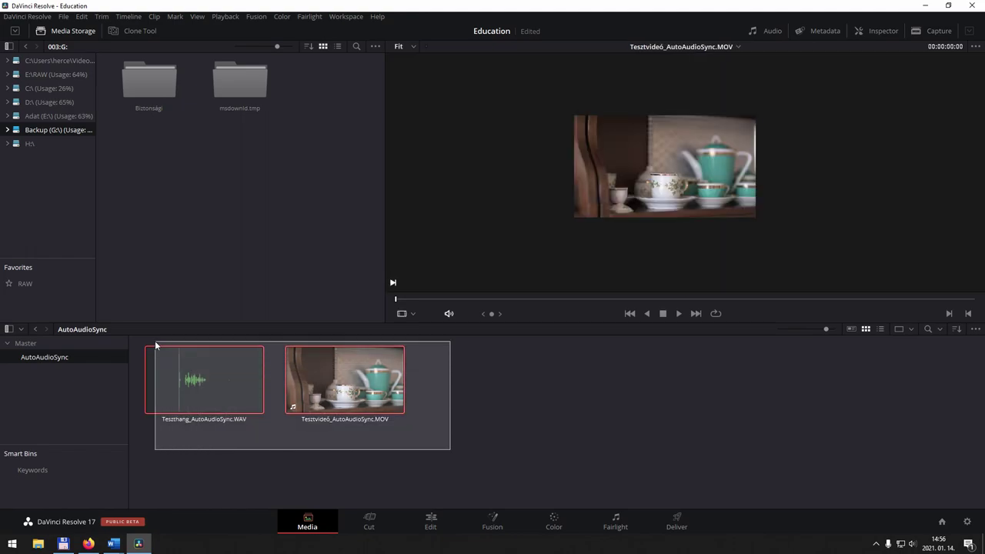
{"action": "left_click", "coordinate": [496, 406]}
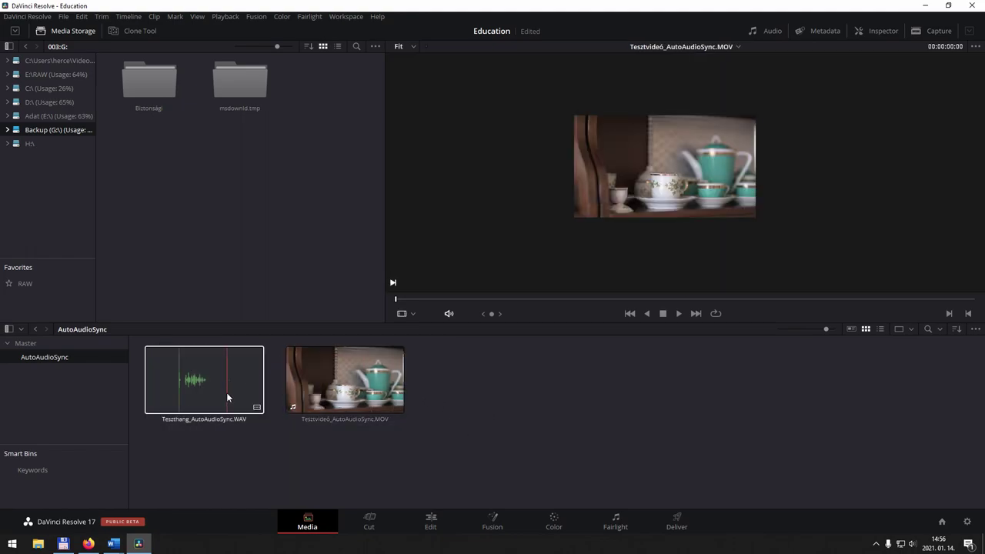
{"action": "left_click", "coordinate": [344, 393]}
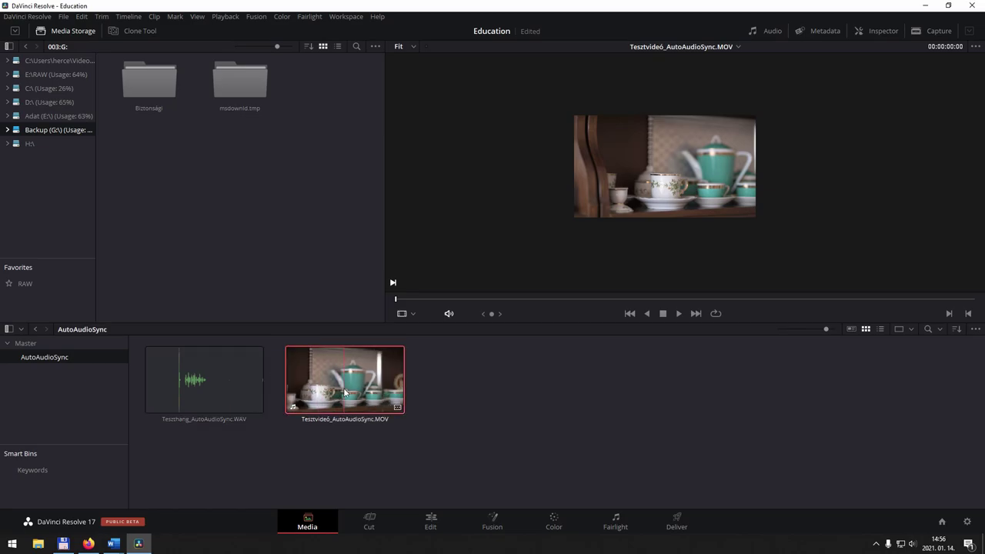
{"action": "left_click", "coordinate": [823, 33]}
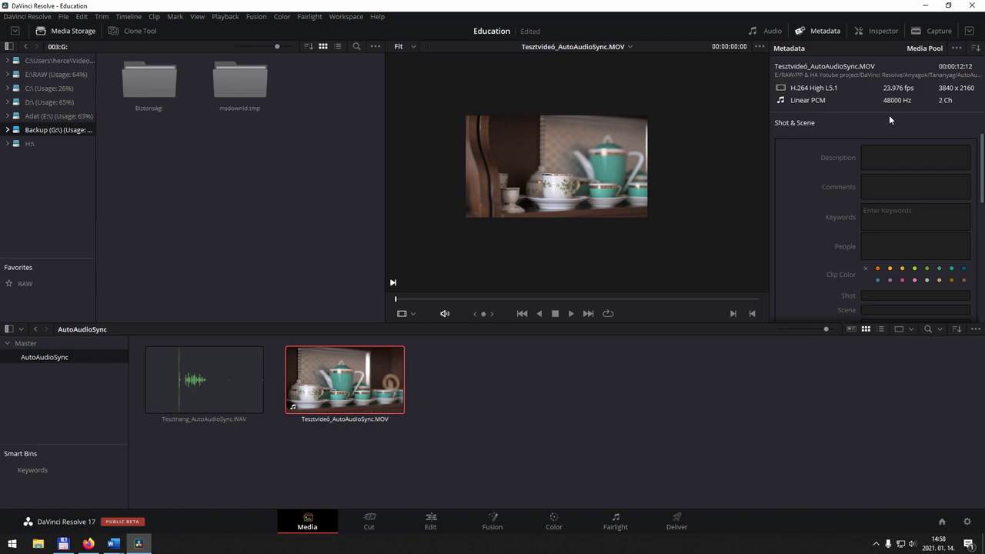
{"action": "left_click", "coordinate": [890, 216]}
{"action": "type", "text": "Csendélet"}
{"action": "left_click", "coordinate": [887, 246]}
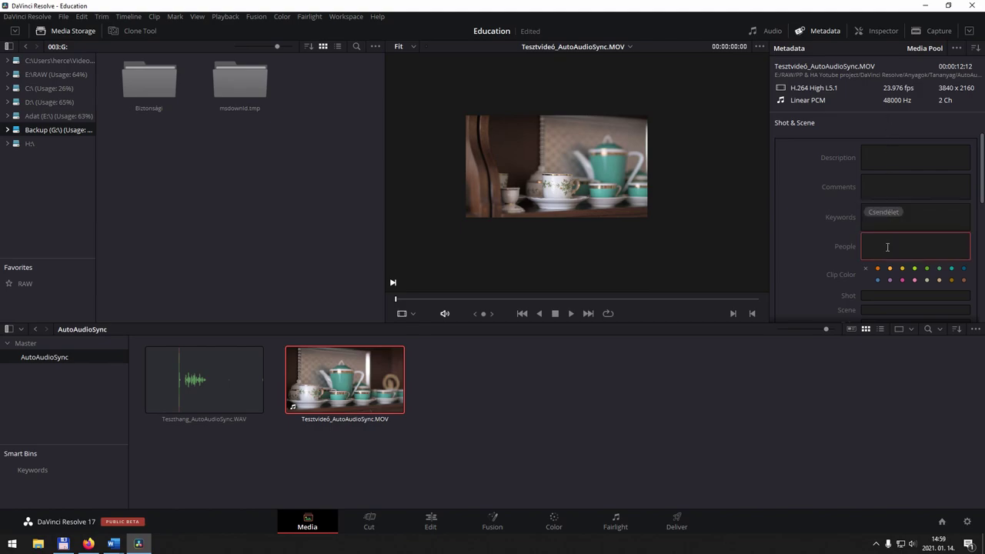
{"action": "left_click", "coordinate": [787, 226]}
{"action": "left_click", "coordinate": [823, 33]}
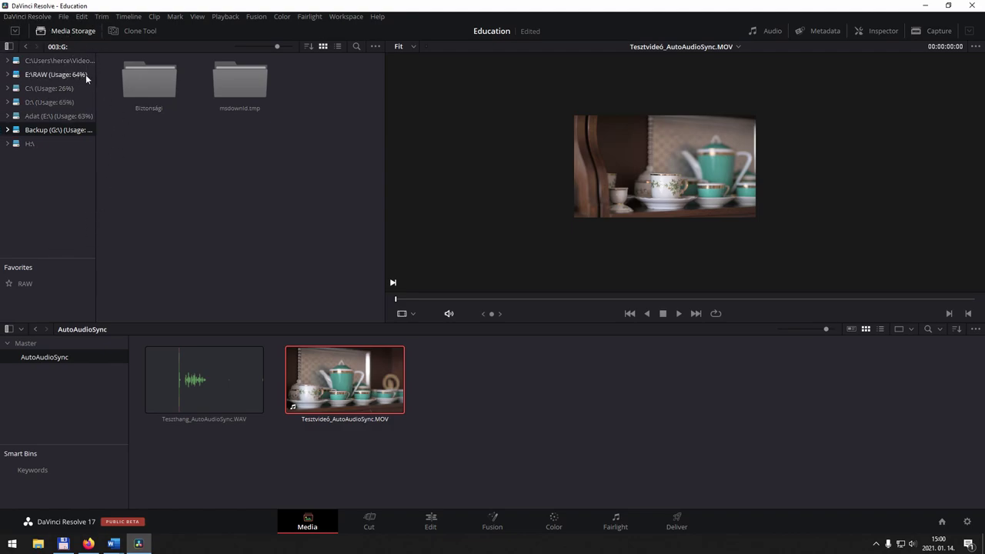
Add the backup drive's PP & HA Yotube folder as a Media Storage location and widen the list
{"action": "right_click", "coordinate": [33, 164]}
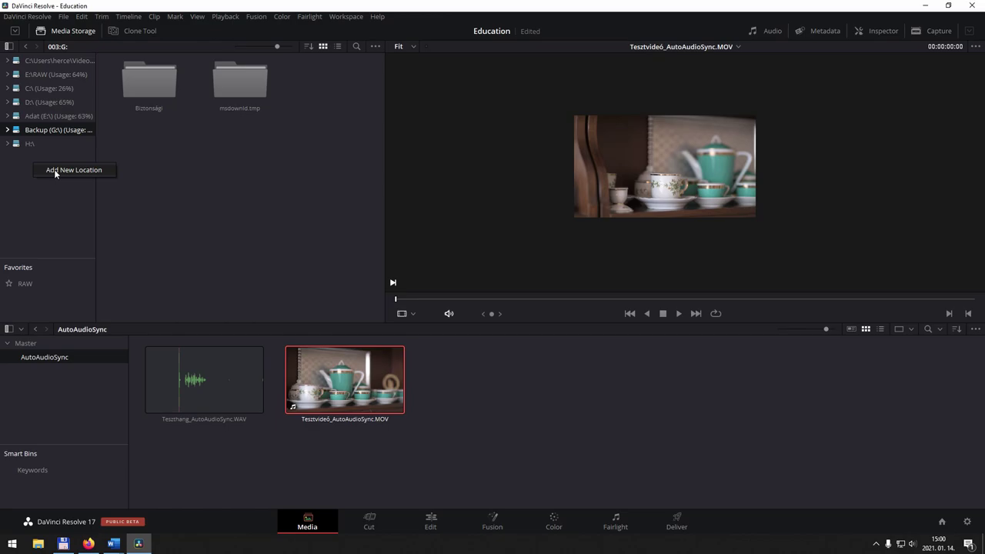
{"action": "left_click", "coordinate": [56, 171]}
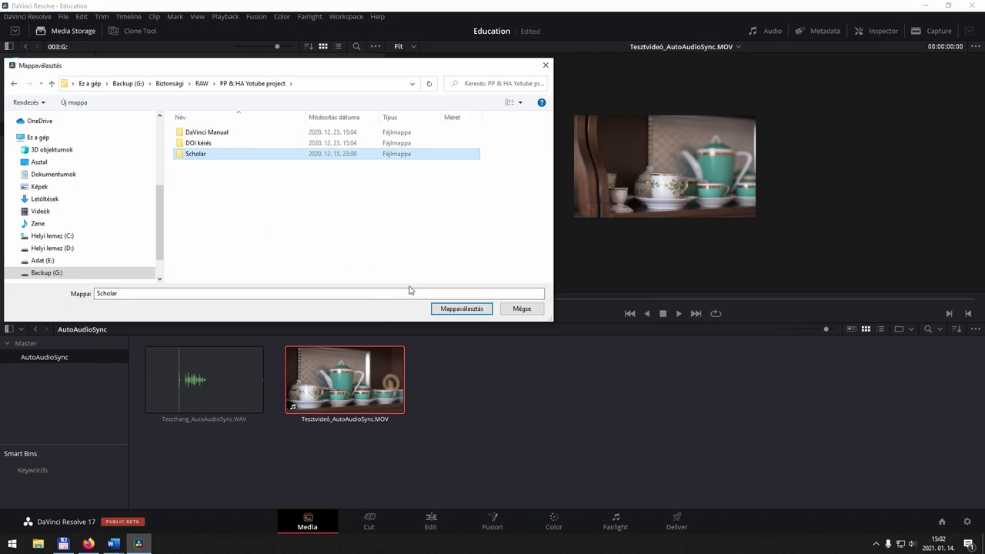
{"action": "left_click", "coordinate": [461, 309]}
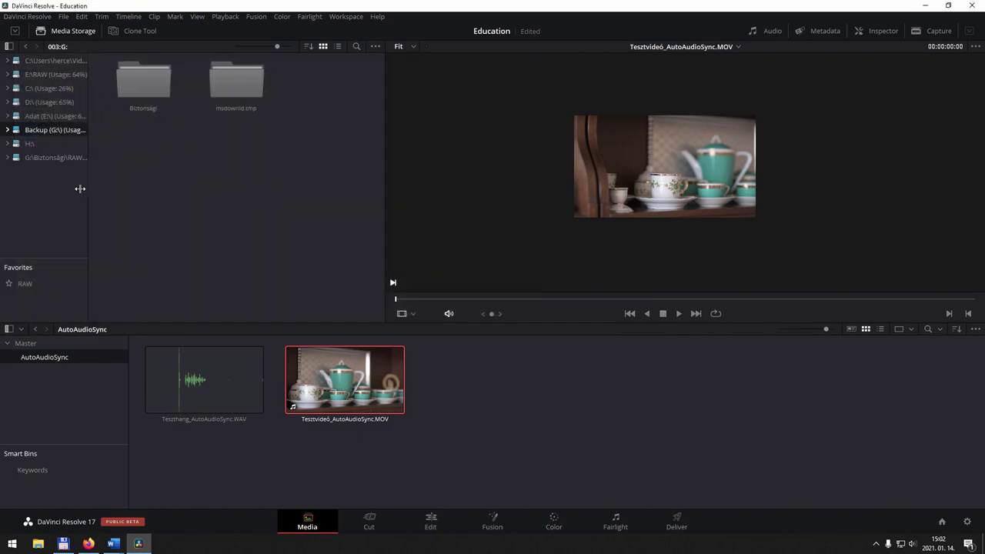
{"action": "left_click_drag", "start_coordinate": [84, 193], "coordinate": [153, 193]}
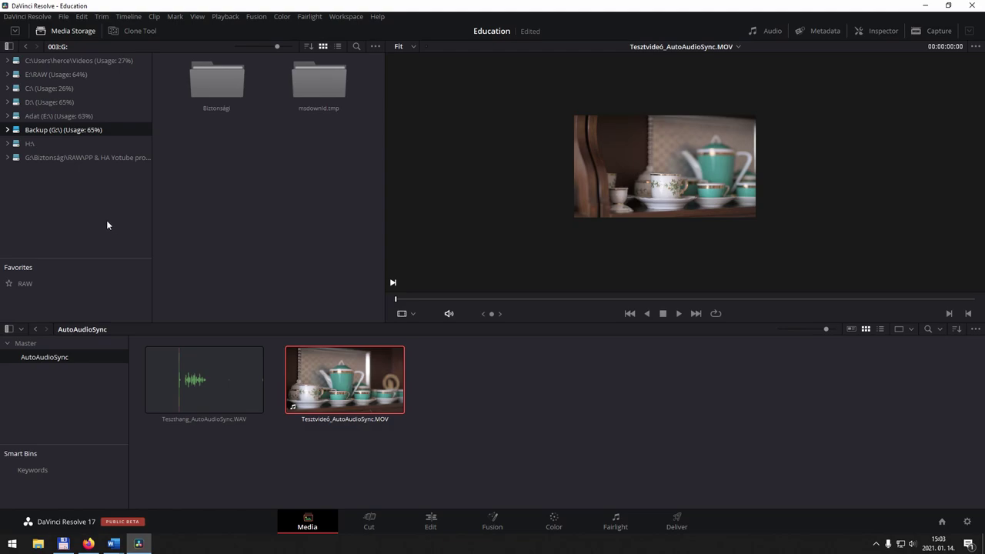
Expand the storage tree to Tananyag and select its Edzés folder
{"action": "left_click", "coordinate": [84, 157]}
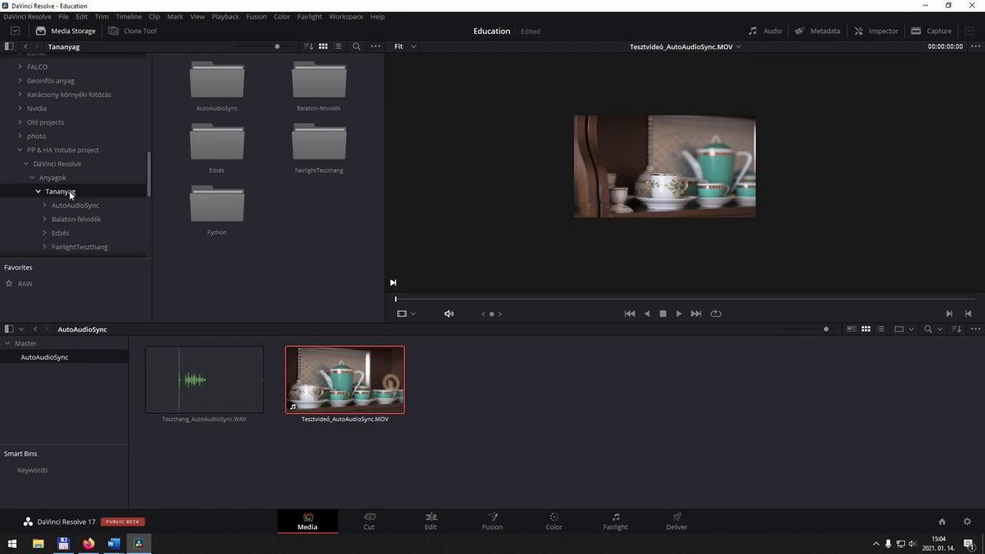
{"action": "scroll", "coordinate": [113, 226], "scroll_direction": "down", "scroll_amount": 1}
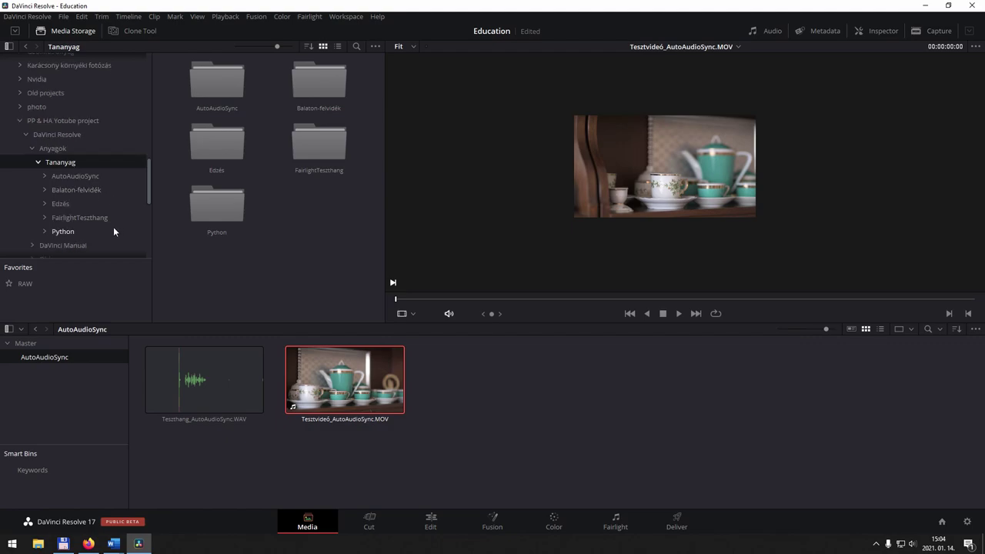
{"action": "left_click", "coordinate": [55, 205]}
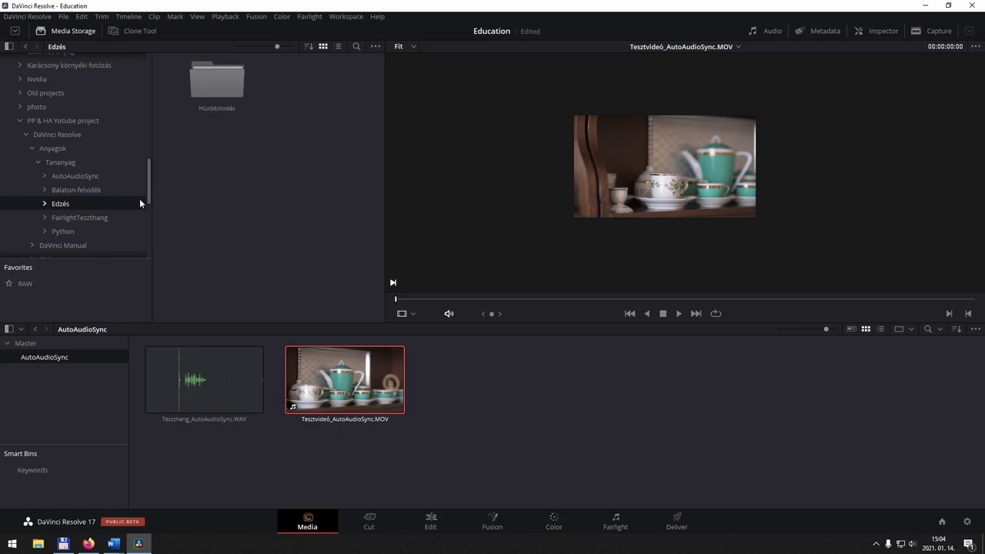
Add Edzés with subfolders as bins, check the three Húzódzkodás pull-up clips, then go back up
{"action": "right_click", "coordinate": [65, 204]}
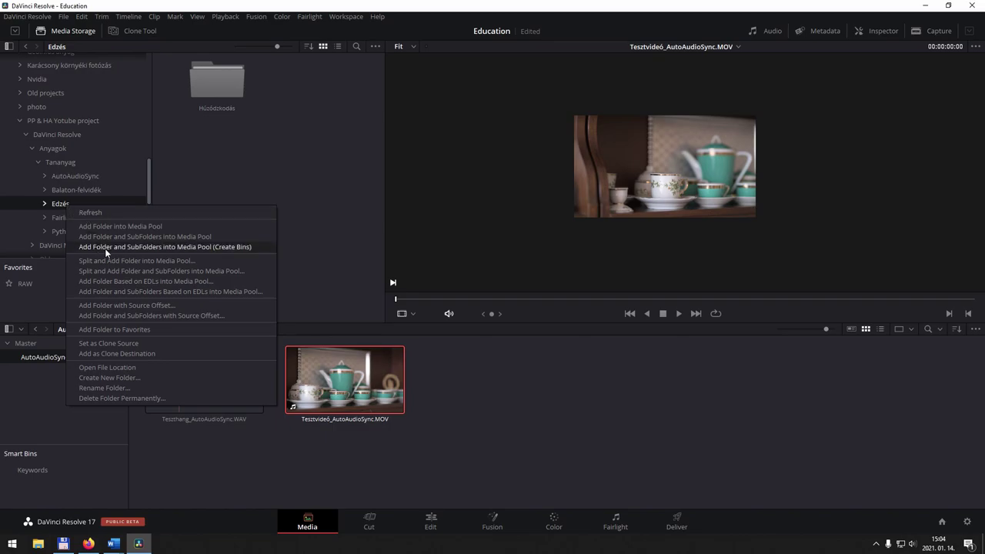
{"action": "left_click", "coordinate": [247, 247]}
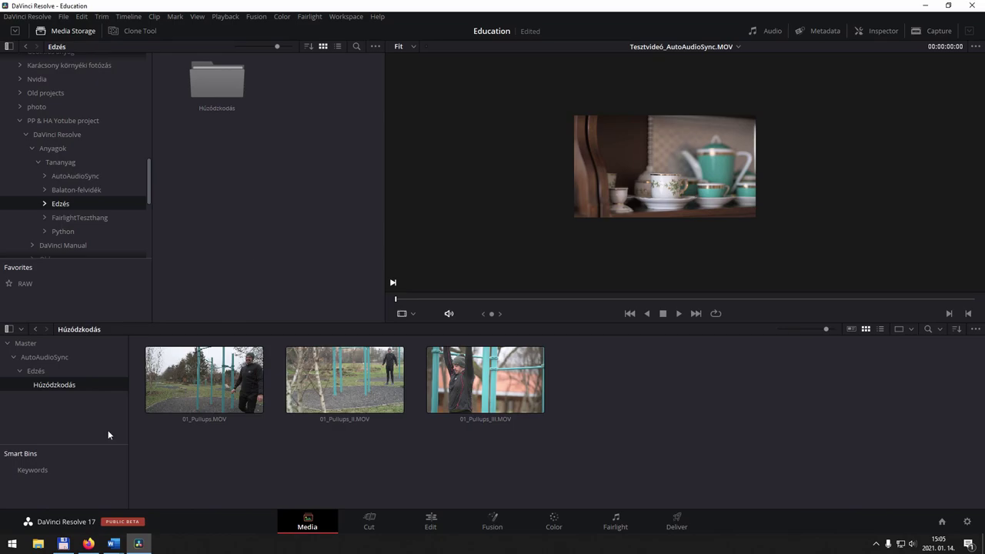
{"action": "left_click", "coordinate": [38, 373]}
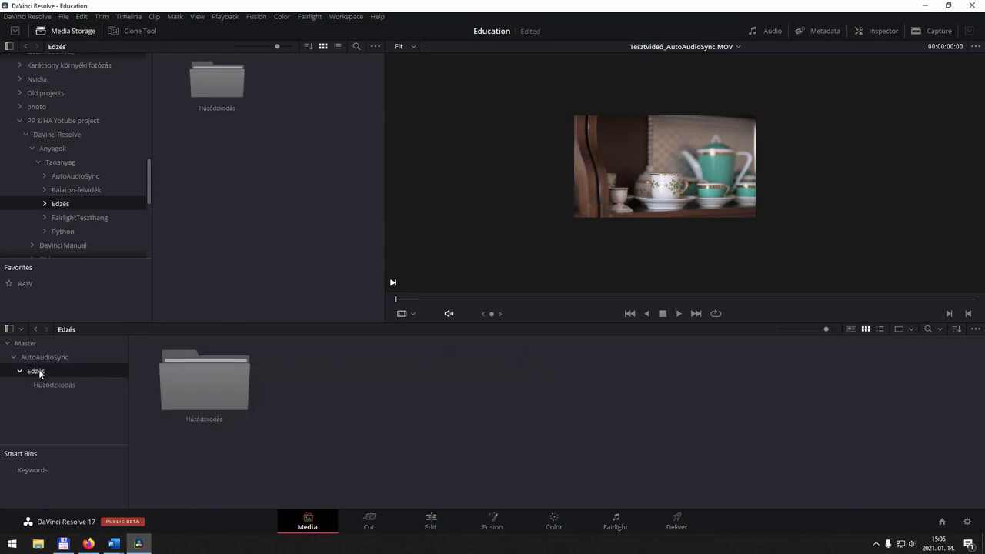
{"action": "left_click", "coordinate": [50, 388]}
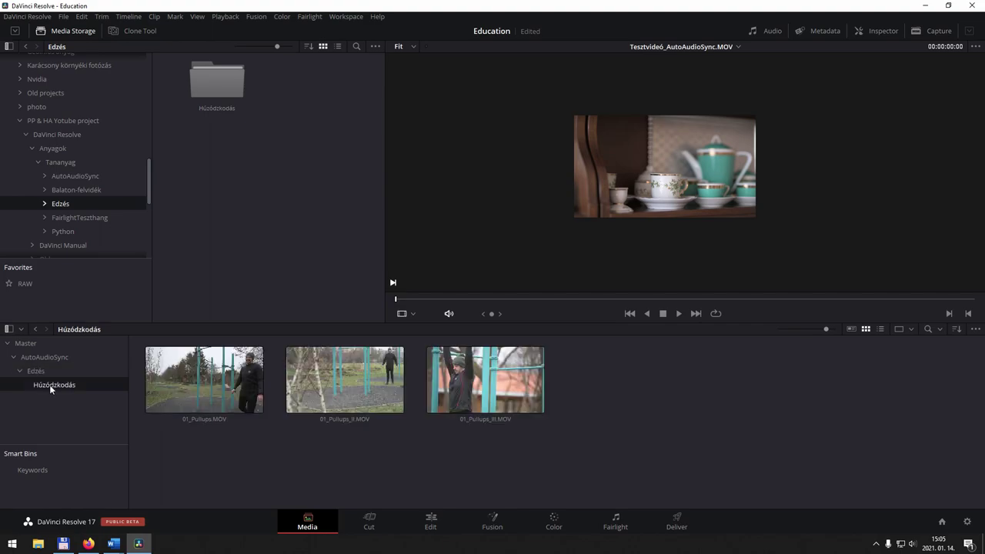
{"action": "key", "text": "Up"}
{"action": "key", "text": "Up"}
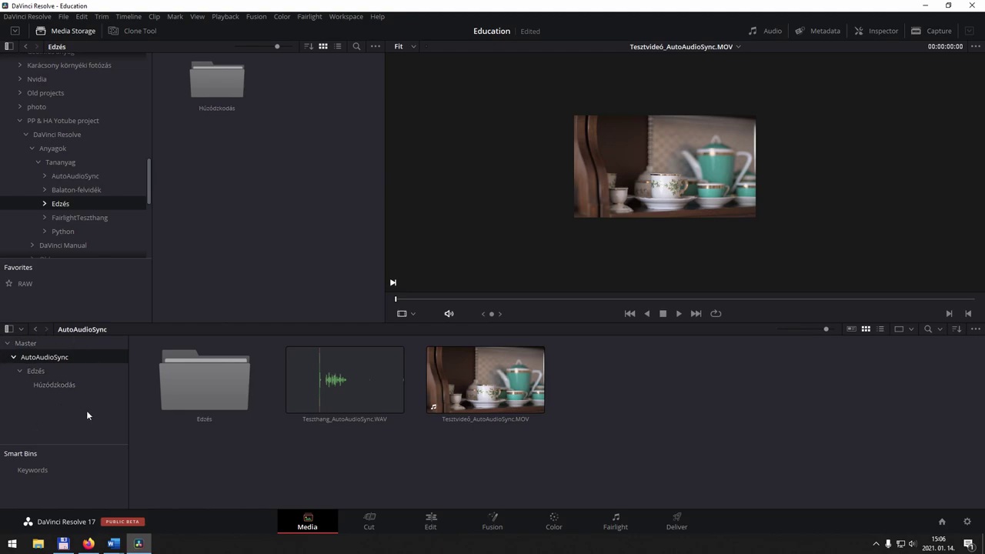
Drag the Edzés bin out of AutoAudioSync onto Master and view Master's bins
{"action": "left_click", "coordinate": [208, 383]}
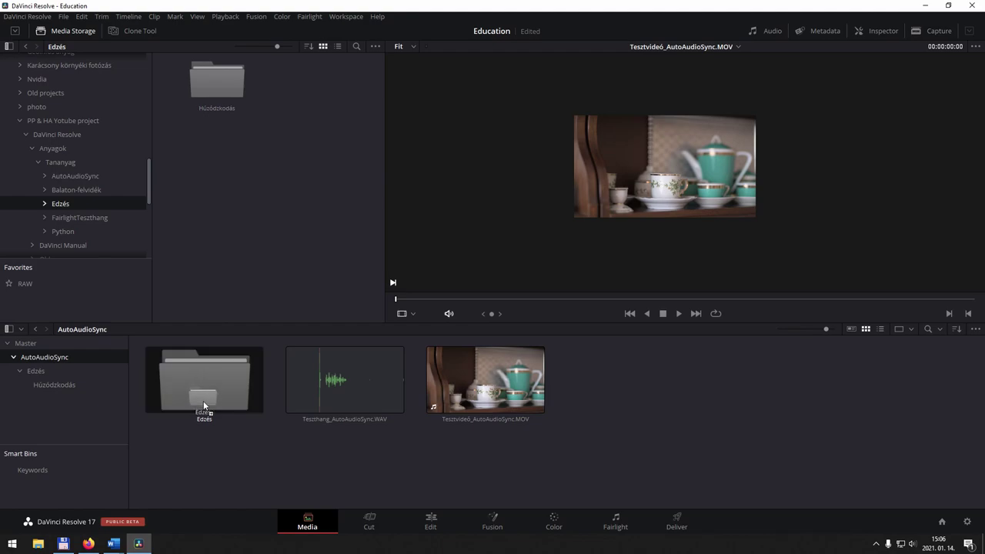
{"action": "left_click_drag", "start_coordinate": [151, 455], "coordinate": [35, 337]}
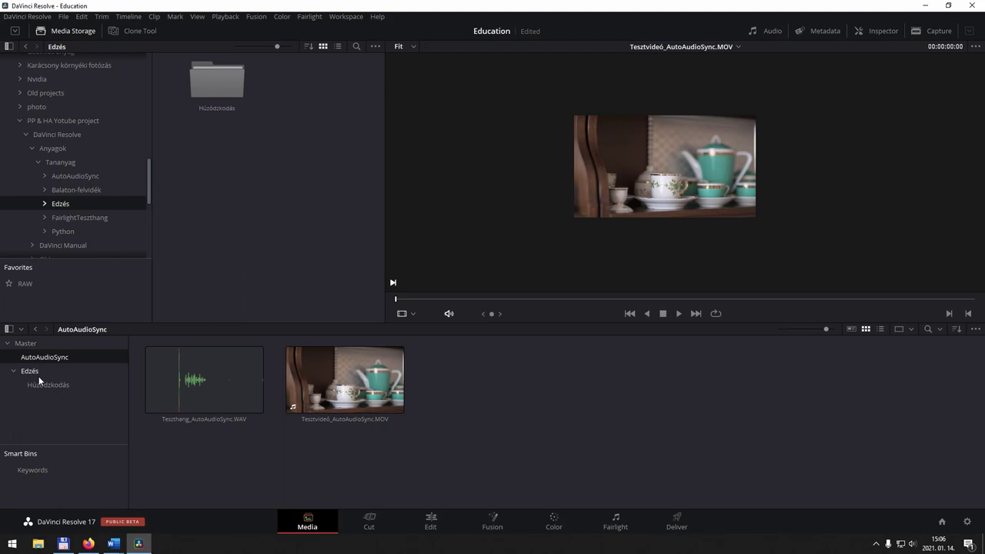
{"action": "left_click", "coordinate": [32, 344]}
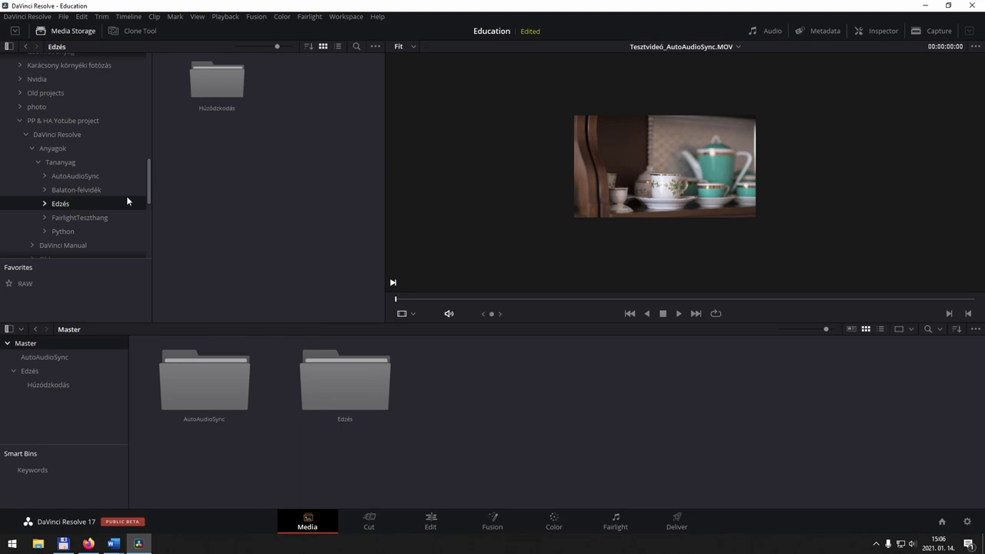
Add the Balaton-felvidék folder to the Media Pool as a bin with its clips
{"action": "left_click_drag", "start_coordinate": [89, 189], "coordinate": [454, 397]}
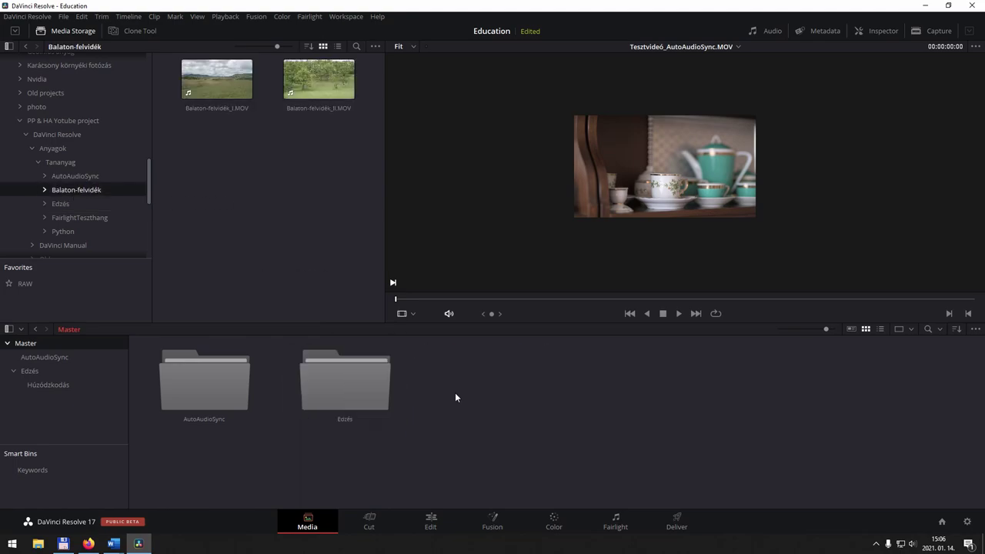
{"action": "right_click", "coordinate": [95, 190]}
{"action": "left_click", "coordinate": [208, 232]}
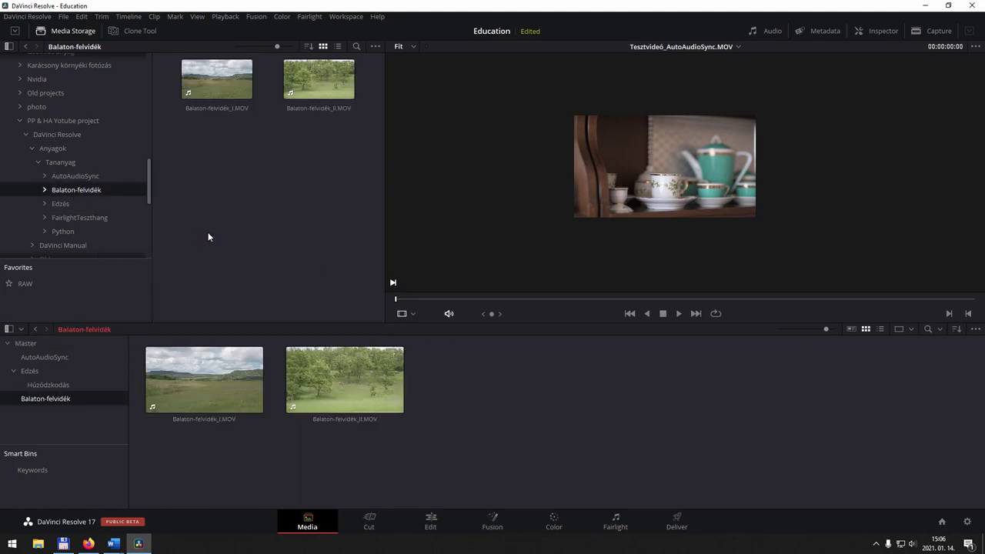
{"action": "key", "text": "ctrl+z"}
{"action": "right_click", "coordinate": [95, 191]}
{"action": "left_click", "coordinate": [217, 236]}
Add the FairlightTeszthang and Python folders as bins and view all five bins under Master
{"action": "left_click", "coordinate": [25, 343]}
{"action": "right_click", "coordinate": [80, 218]}
{"action": "left_click", "coordinate": [115, 262]}
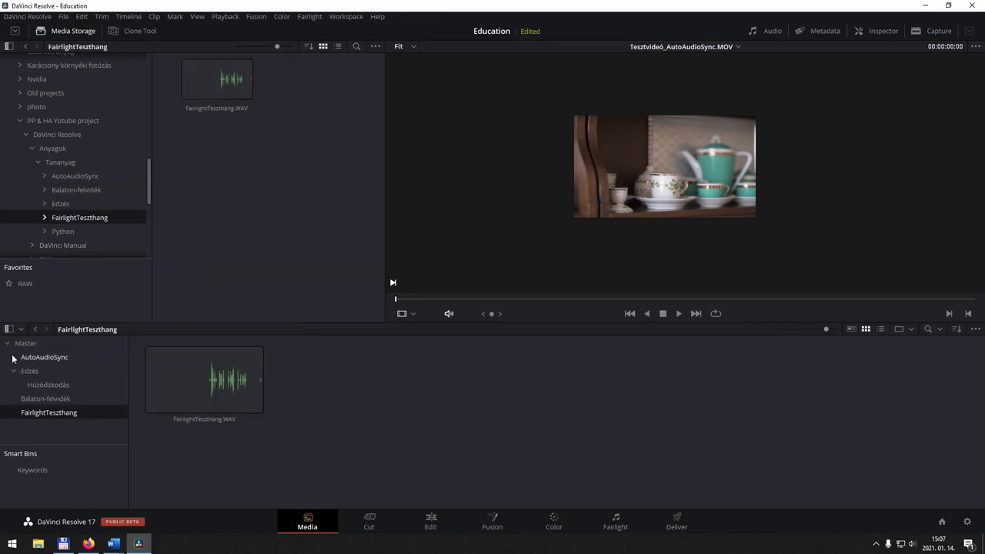
{"action": "left_click", "coordinate": [26, 343]}
{"action": "right_click", "coordinate": [63, 231]}
{"action": "left_click", "coordinate": [166, 276]}
{"action": "left_click", "coordinate": [34, 345]}
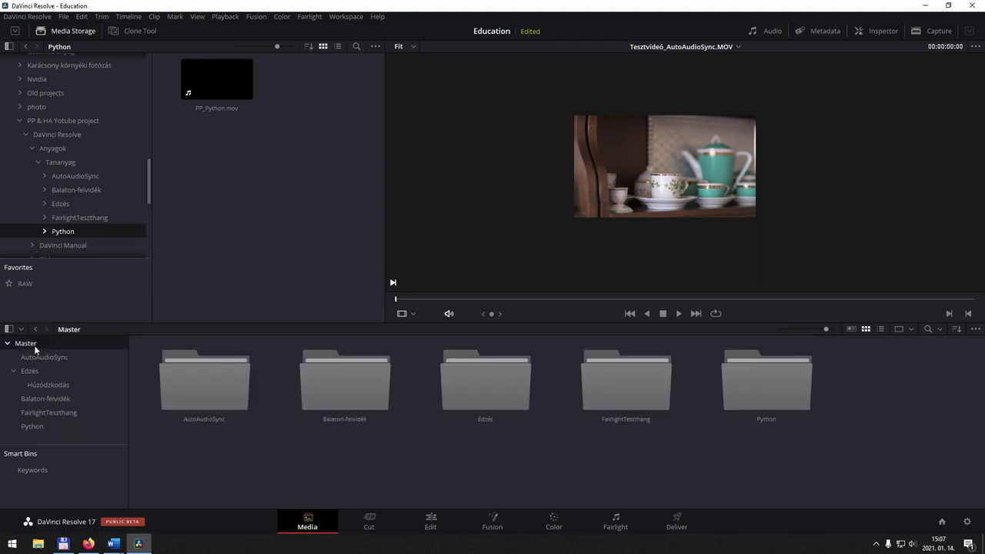
Reopen the AutoAudioSync bin to show the Teszthang WAV and Tesztvideó MOV clips
{"action": "double_click", "coordinate": [229, 393]}
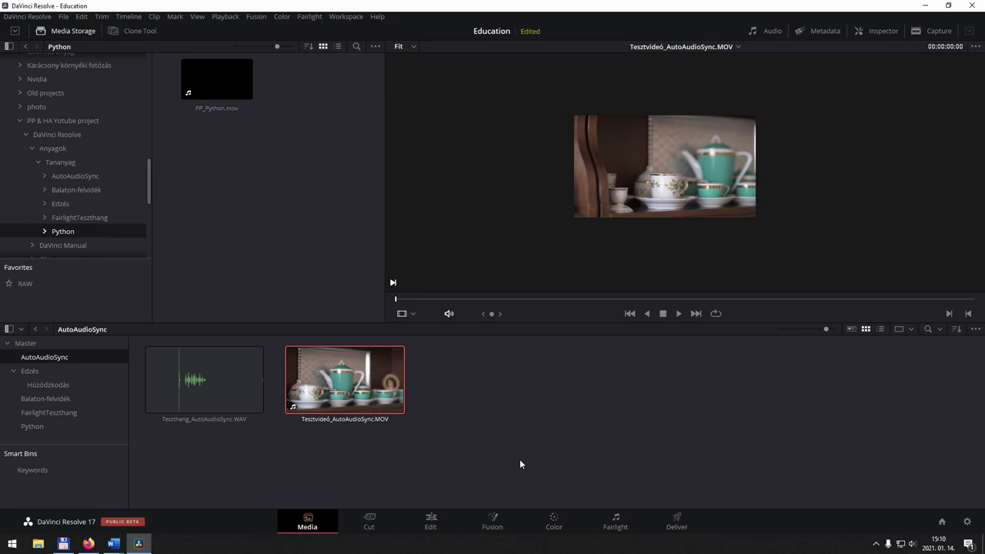
Load the Tesztvideó6 MOV clip in the viewer and try Play, Stop, and first/last frame
{"action": "left_click", "coordinate": [205, 391]}
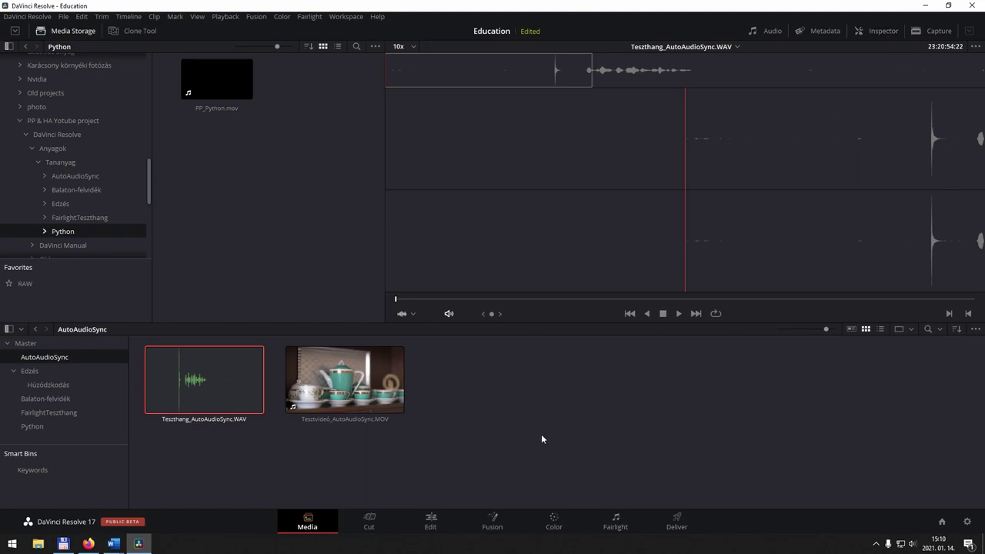
{"action": "left_click", "coordinate": [369, 385]}
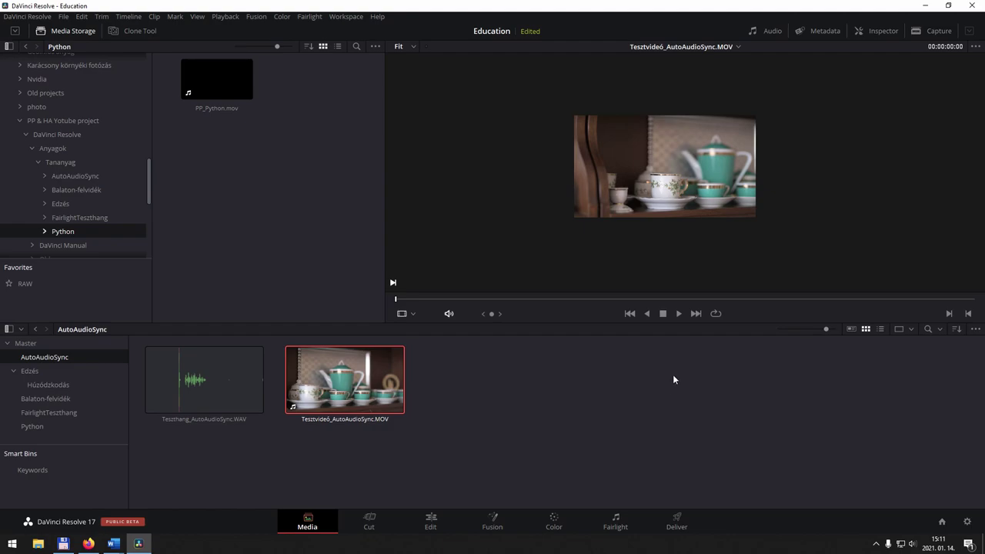
{"action": "left_click", "coordinate": [679, 314]}
{"action": "left_click", "coordinate": [664, 314]}
{"action": "left_click", "coordinate": [630, 314]}
{"action": "left_click", "coordinate": [694, 314]}
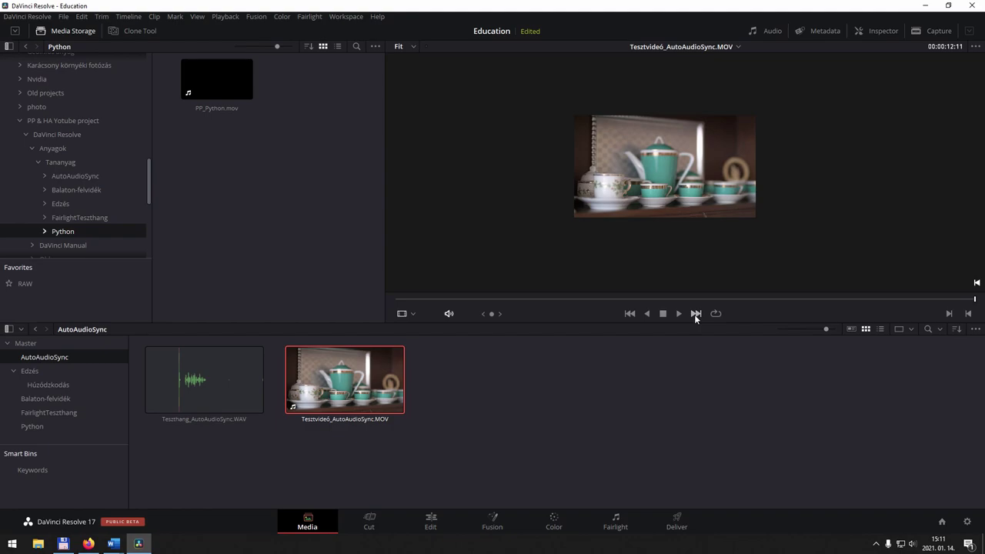
Turn on looped playback, play the clip, then jump to its end
{"action": "left_click", "coordinate": [715, 314]}
{"action": "left_click", "coordinate": [677, 313]}
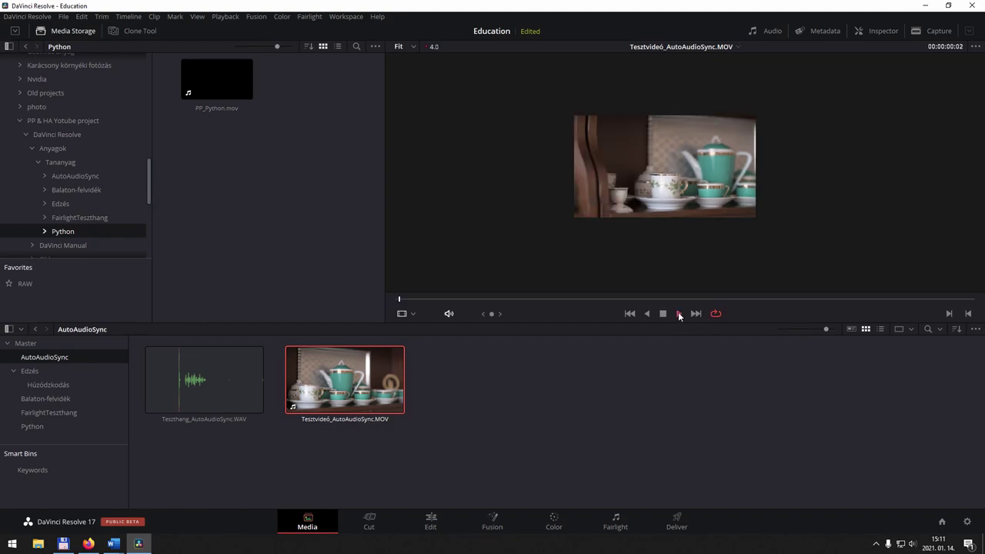
{"action": "left_click", "coordinate": [951, 300]}
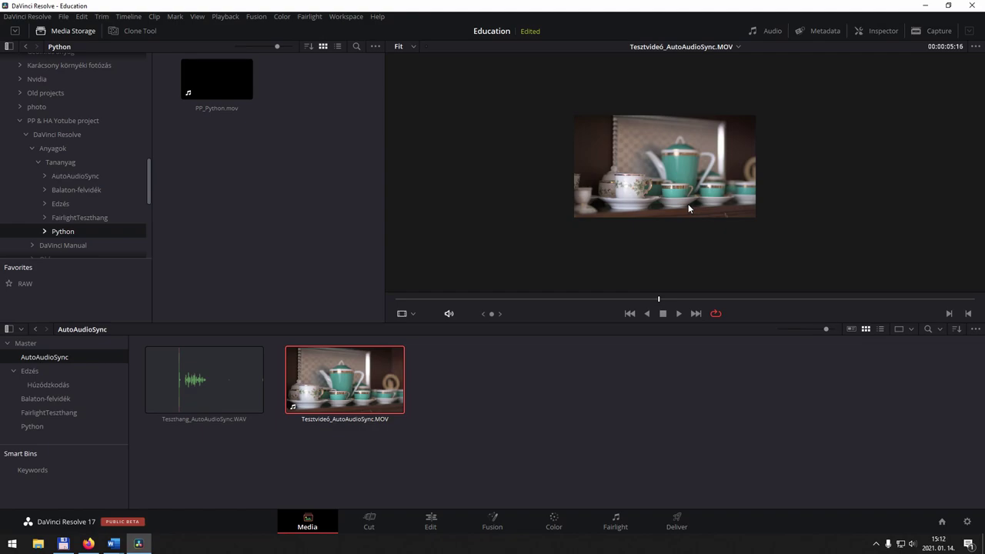
Zoom in and out on the teacup shelf frame and pan around the enlarged image
{"action": "scroll", "coordinate": [689, 208], "scroll_direction": "up", "scroll_amount": 2}
{"action": "scroll", "coordinate": [689, 208], "scroll_direction": "up", "scroll_amount": 2}
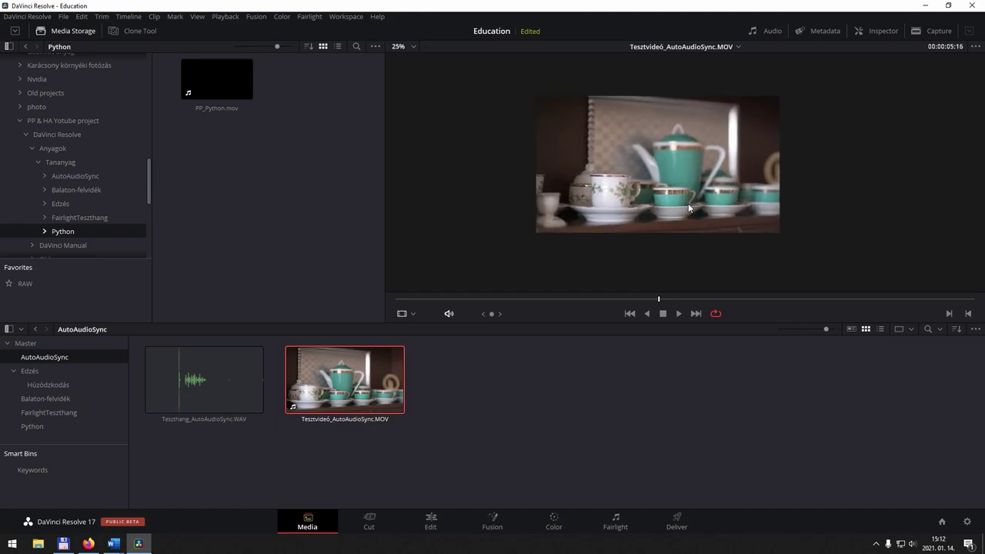
{"action": "scroll", "coordinate": [688, 207], "scroll_direction": "up", "scroll_amount": 1}
{"action": "scroll", "coordinate": [688, 208], "scroll_direction": "up", "scroll_amount": 1}
{"action": "scroll", "coordinate": [689, 207], "scroll_direction": "up", "scroll_amount": 1}
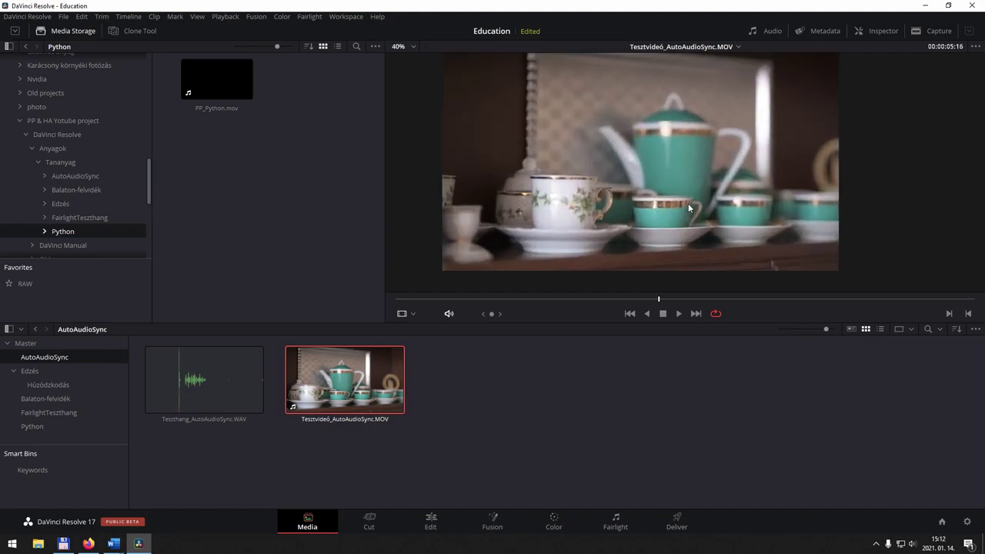
{"action": "scroll", "coordinate": [711, 207], "scroll_direction": "down", "scroll_amount": 1}
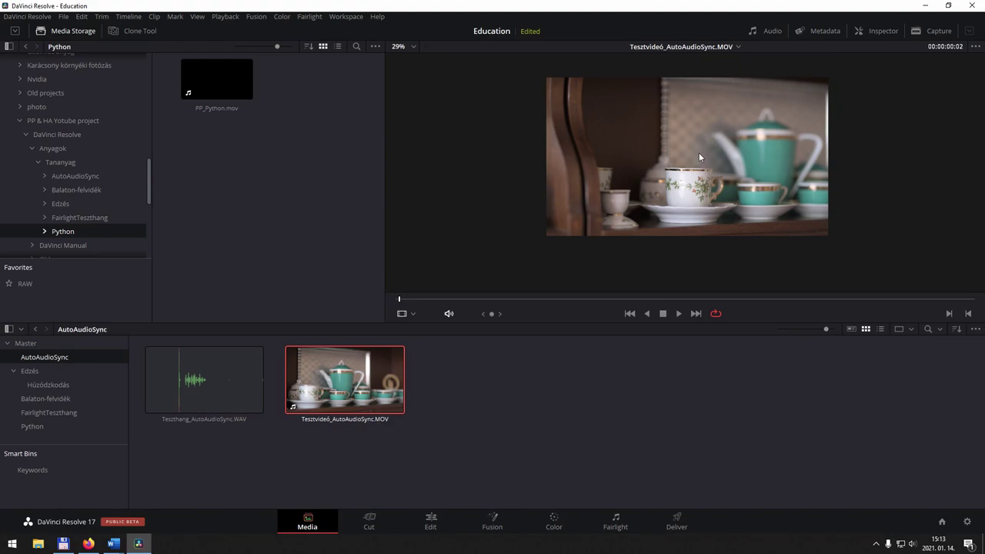
{"action": "mouse_move", "coordinate": [691, 148]}
{"action": "left_mouse_down"}
{"action": "mouse_move", "coordinate": [666, 117]}
{"action": "mouse_move", "coordinate": [645, 229]}
{"action": "left_mouse_up"}
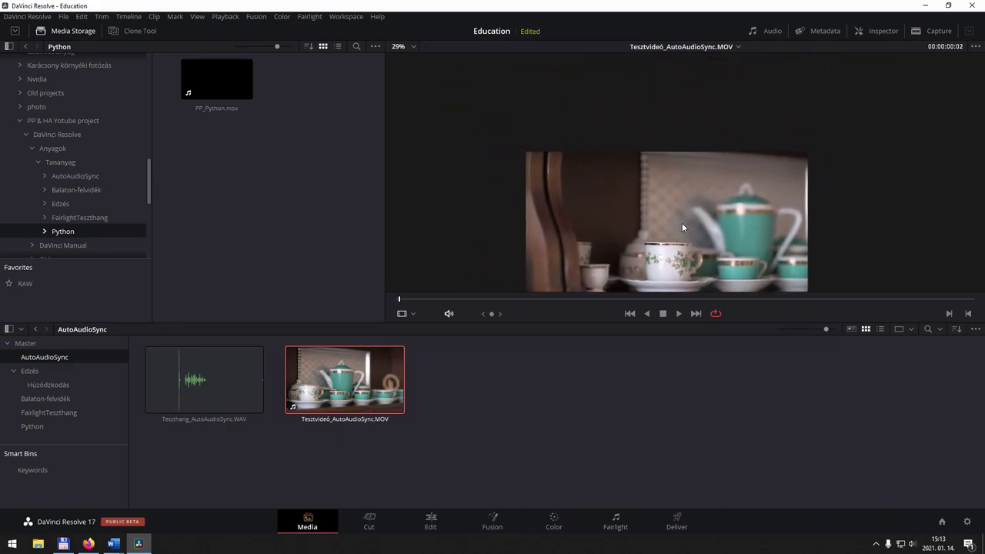
{"action": "scroll", "coordinate": [644, 231], "scroll_direction": "up", "scroll_amount": 1}
{"action": "scroll", "coordinate": [644, 231], "scroll_direction": "up", "scroll_amount": 1}
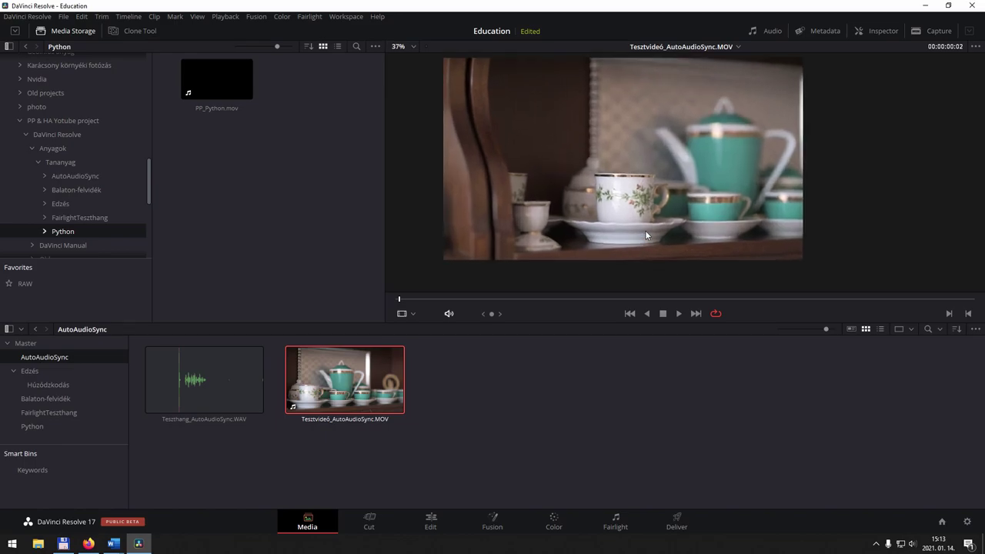
{"action": "scroll", "coordinate": [644, 230], "scroll_direction": "up", "scroll_amount": 1}
{"action": "scroll", "coordinate": [644, 231], "scroll_direction": "up", "scroll_amount": 1}
{"action": "scroll", "coordinate": [646, 235], "scroll_direction": "down", "scroll_amount": 1}
{"action": "scroll", "coordinate": [646, 234], "scroll_direction": "down", "scroll_amount": 2}
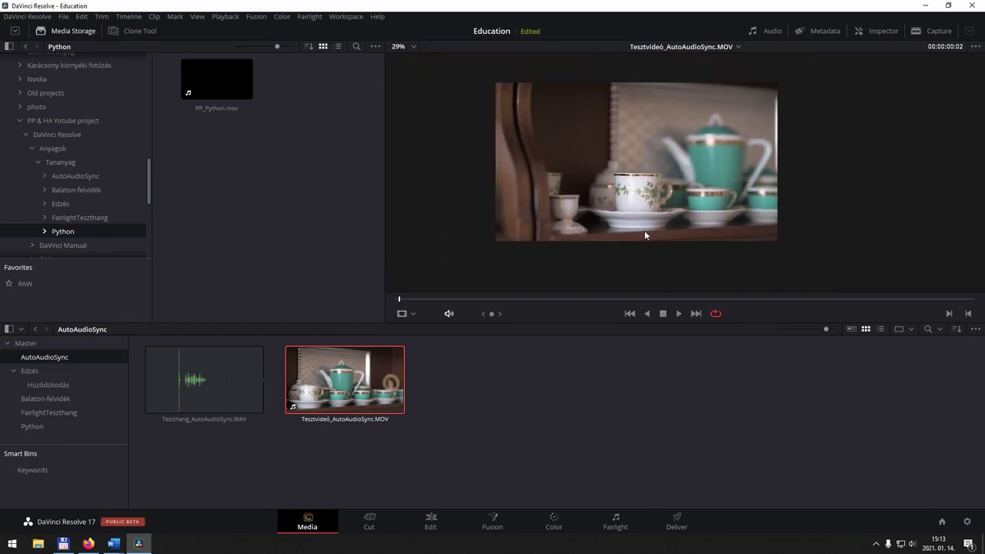
{"action": "scroll", "coordinate": [646, 235], "scroll_direction": "down", "scroll_amount": 1}
{"action": "scroll", "coordinate": [645, 236], "scroll_direction": "up", "scroll_amount": 2}
{"action": "scroll", "coordinate": [645, 235], "scroll_direction": "up", "scroll_amount": 1}
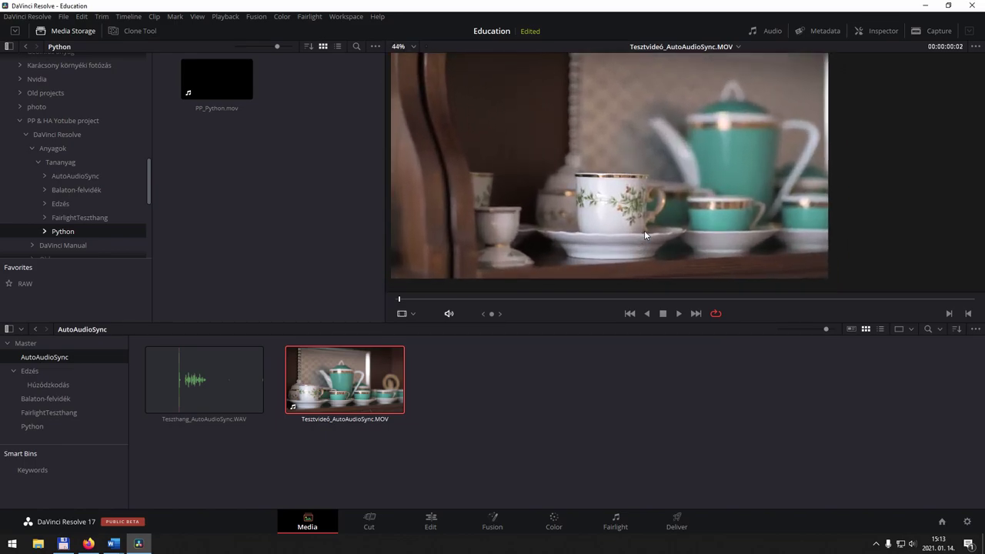
{"action": "scroll", "coordinate": [645, 235], "scroll_direction": "up", "scroll_amount": 1}
{"action": "scroll", "coordinate": [644, 235], "scroll_direction": "down", "scroll_amount": 1}
{"action": "scroll", "coordinate": [644, 234], "scroll_direction": "down", "scroll_amount": 2}
{"action": "scroll", "coordinate": [645, 234], "scroll_direction": "down", "scroll_amount": 1}
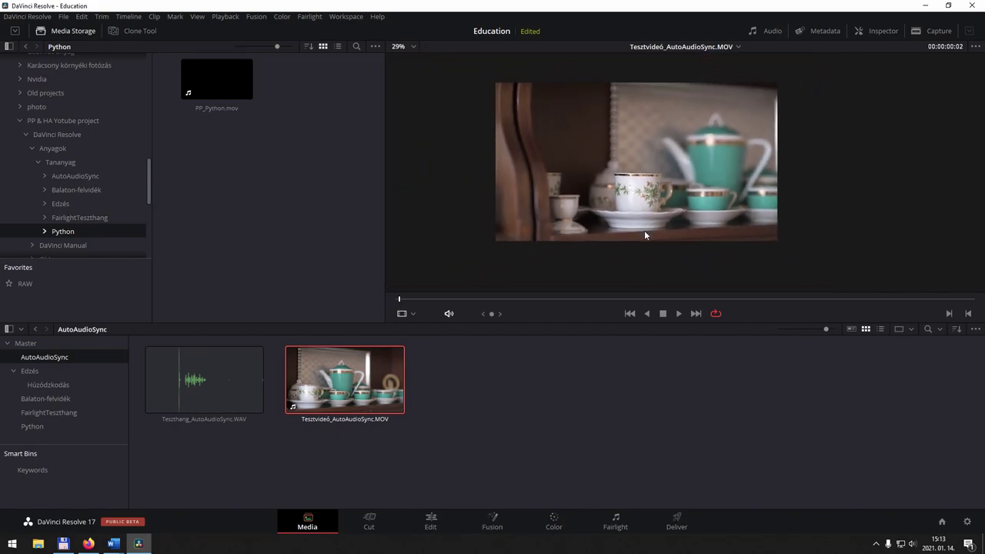
{"action": "scroll", "coordinate": [644, 234], "scroll_direction": "down", "scroll_amount": 1}
{"action": "scroll", "coordinate": [645, 234], "scroll_direction": "up", "scroll_amount": 2}
{"action": "scroll", "coordinate": [645, 235], "scroll_direction": "up", "scroll_amount": 2}
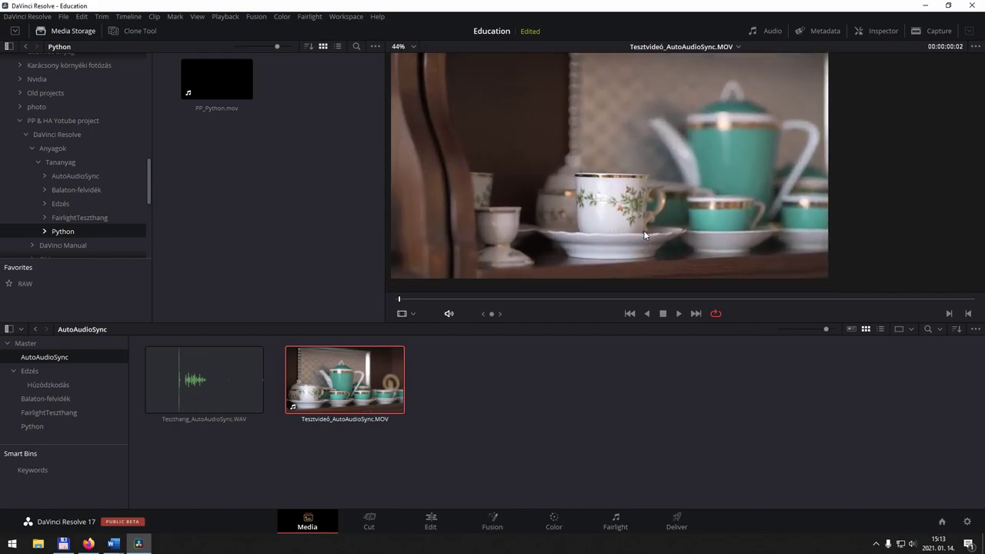
{"action": "scroll", "coordinate": [645, 234], "scroll_direction": "up", "scroll_amount": 1}
{"action": "scroll", "coordinate": [644, 235], "scroll_direction": "down", "scroll_amount": 1}
{"action": "scroll", "coordinate": [644, 235], "scroll_direction": "down", "scroll_amount": 2}
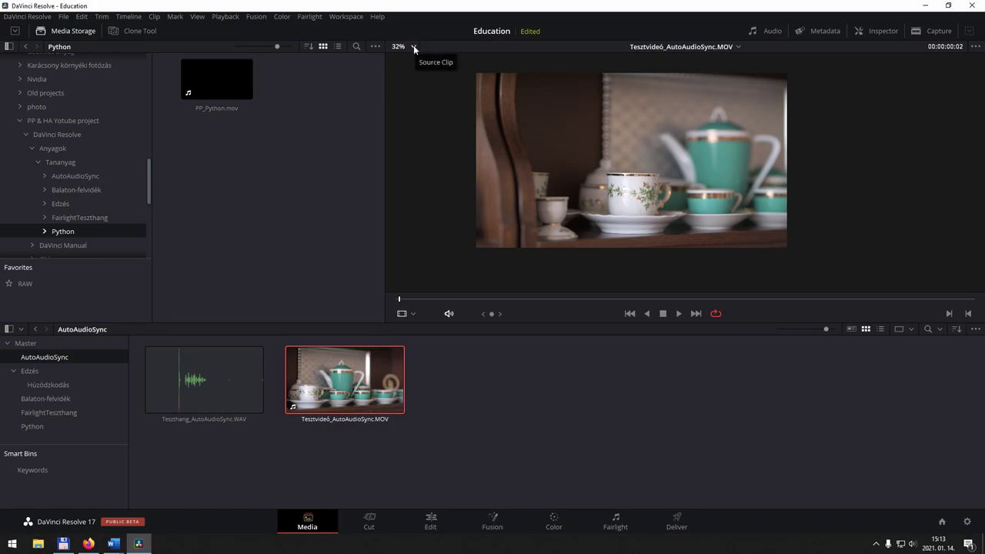
Set the viewer zoom to Fit and drag the viewer/Media Pool divider down for a taller viewer
{"action": "left_click", "coordinate": [414, 49]}
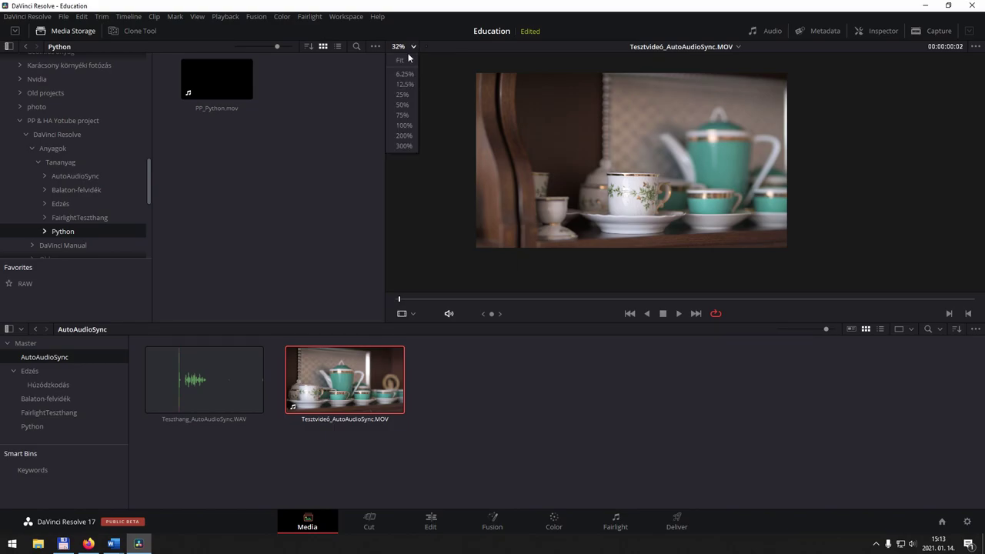
{"action": "left_click", "coordinate": [403, 61]}
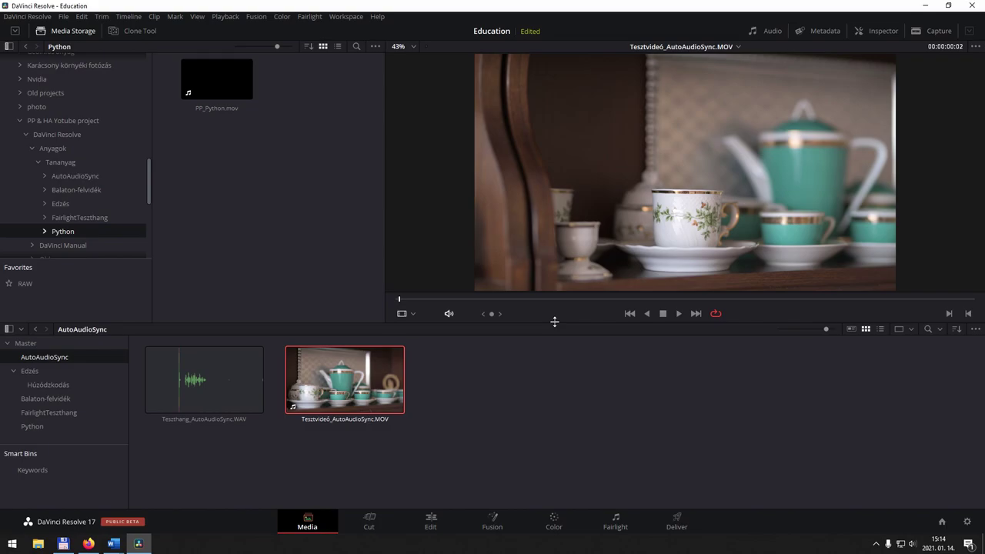
{"action": "left_click_drag", "start_coordinate": [554, 321], "coordinate": [591, 406]}
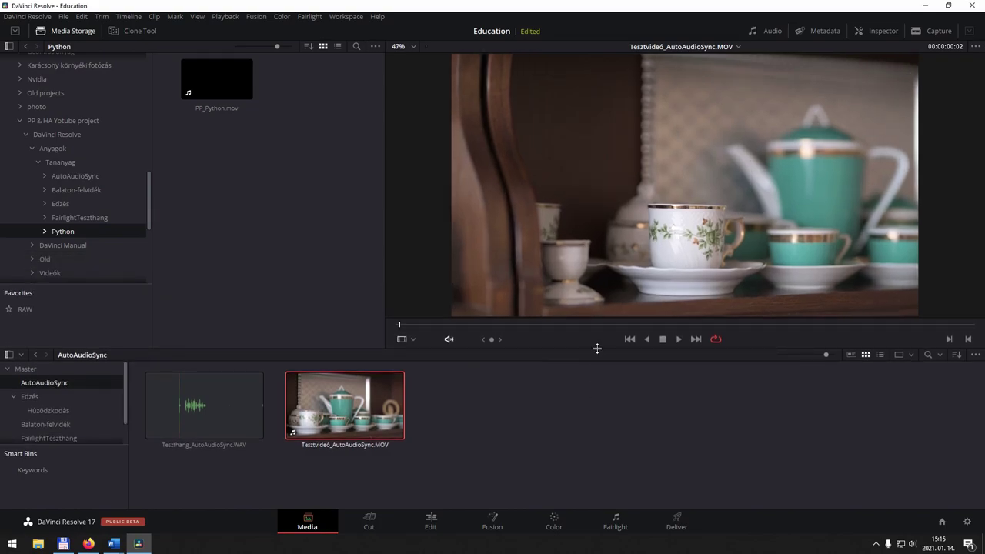
{"action": "mouse_move", "coordinate": [597, 349]}
{"action": "left_mouse_down"}
{"action": "mouse_move", "coordinate": [592, 401]}
{"action": "mouse_move", "coordinate": [616, 337]}
{"action": "left_mouse_up"}
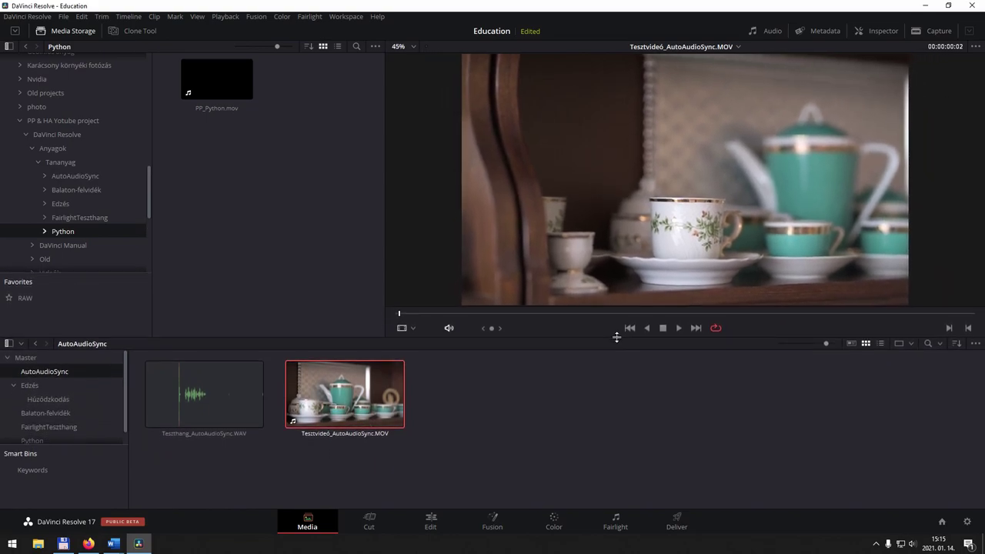
{"action": "left_click_drag", "start_coordinate": [616, 336], "coordinate": [615, 339]}
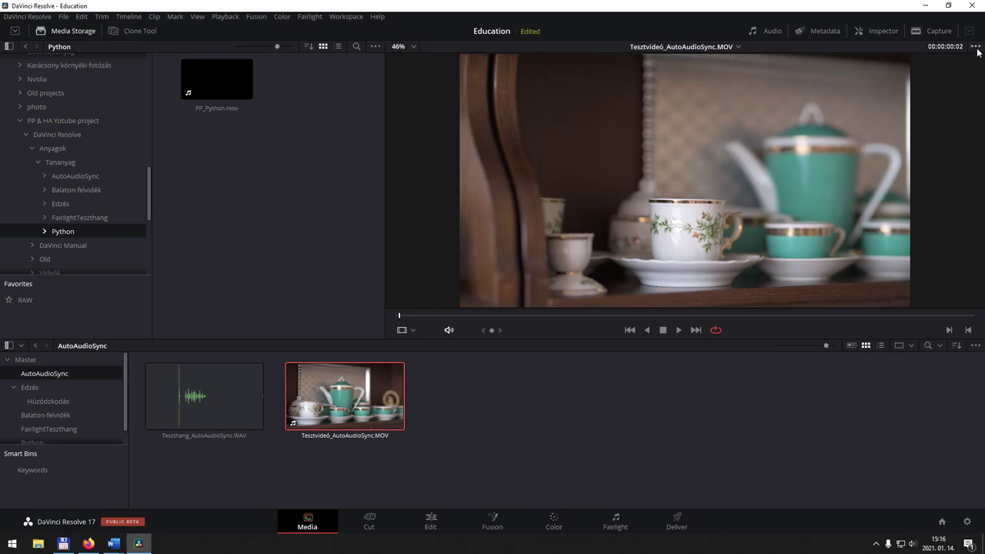
Show the full clip audio waveform under the image and open the audio level meters
{"action": "left_click", "coordinate": [977, 51]}
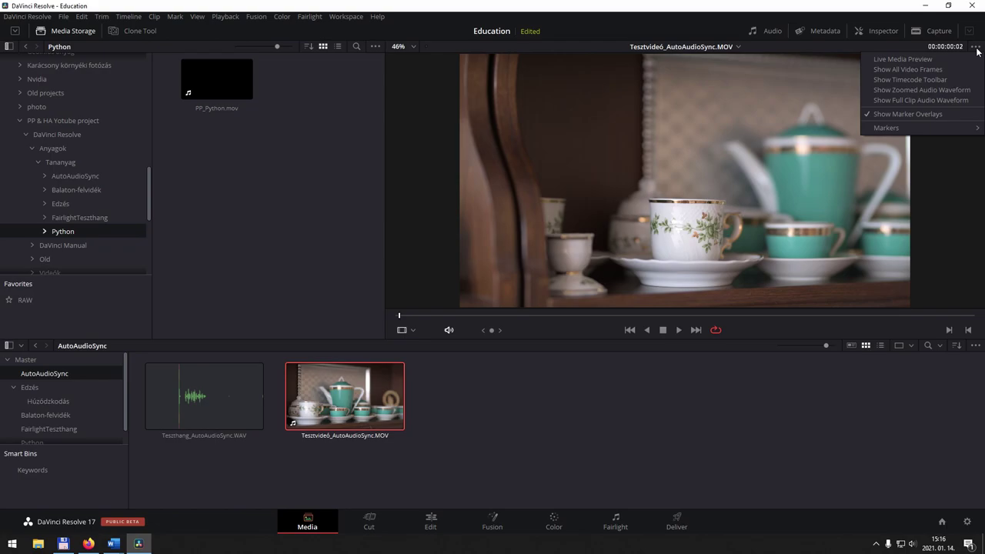
{"action": "left_click", "coordinate": [927, 102]}
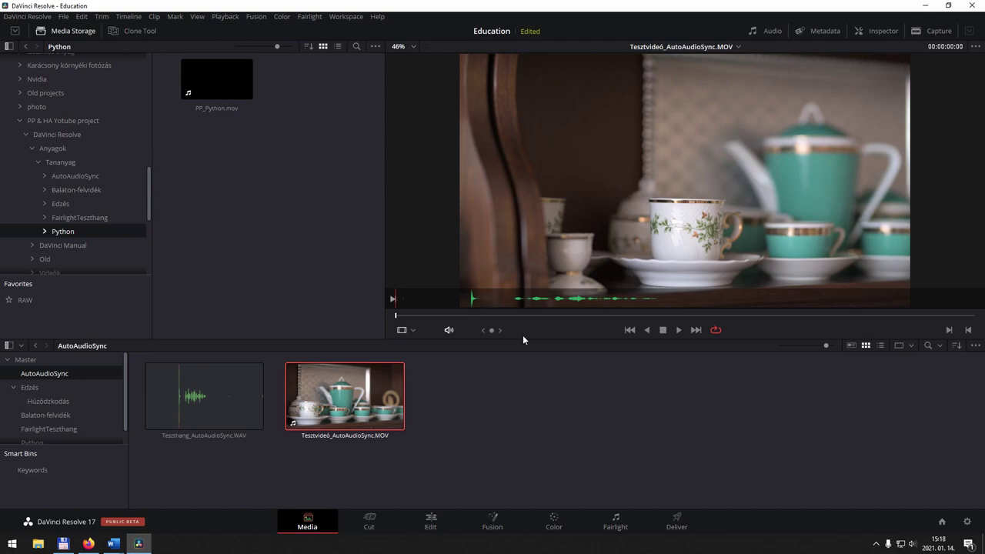
{"action": "left_click", "coordinate": [771, 31]}
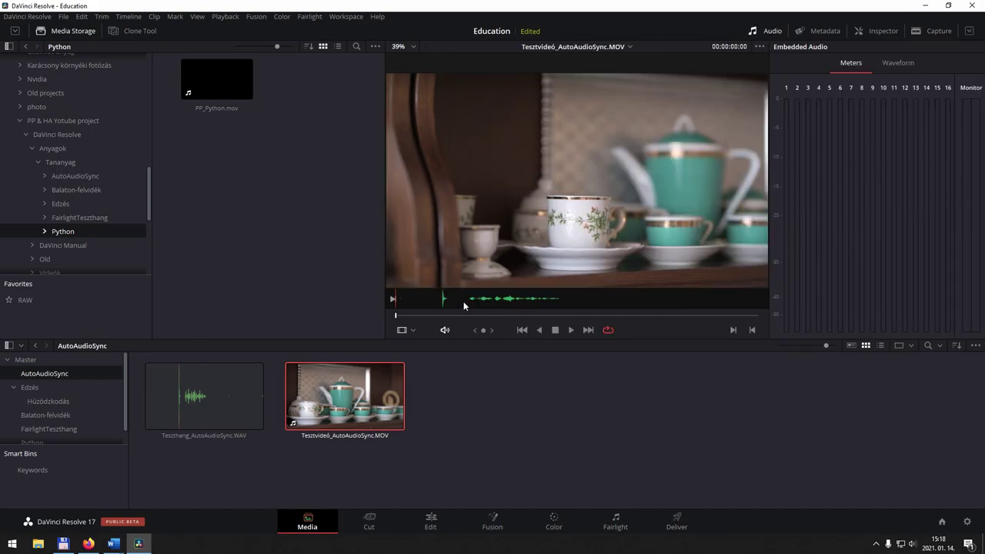
Play the test clip briefly to check audio levels, stop it, and shrink the storage thumbnails
{"action": "left_click", "coordinate": [401, 319]}
{"action": "left_click", "coordinate": [571, 330]}
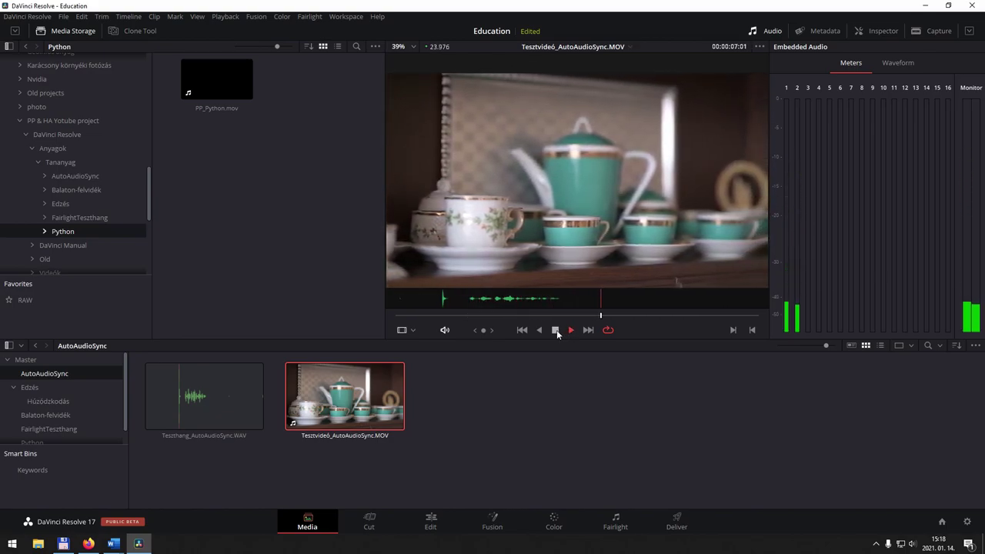
{"action": "left_click", "coordinate": [555, 330]}
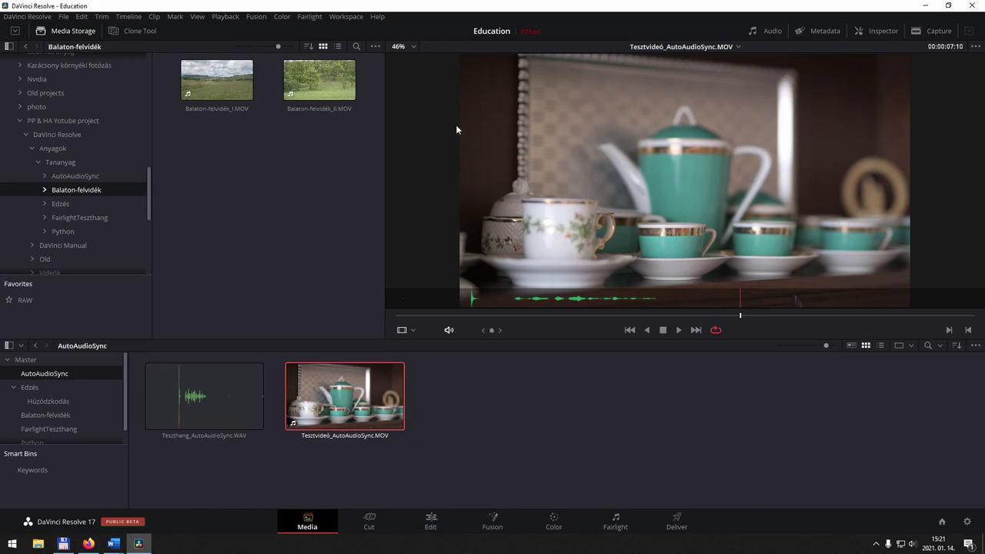
{"action": "left_click_drag", "start_coordinate": [277, 47], "coordinate": [282, 48]}
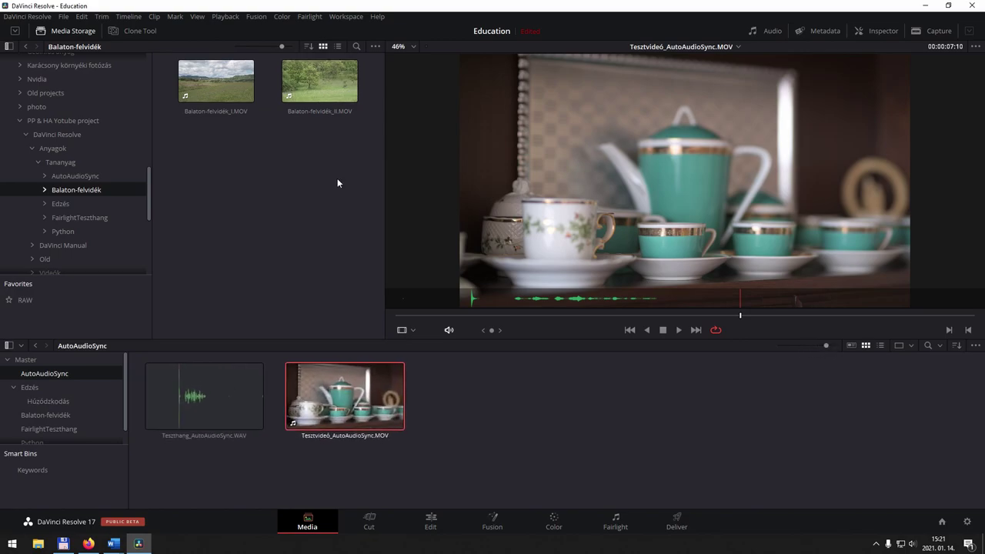
{"action": "left_click", "coordinate": [338, 46]}
{"action": "left_click", "coordinate": [323, 46]}
{"action": "left_click", "coordinate": [956, 345]}
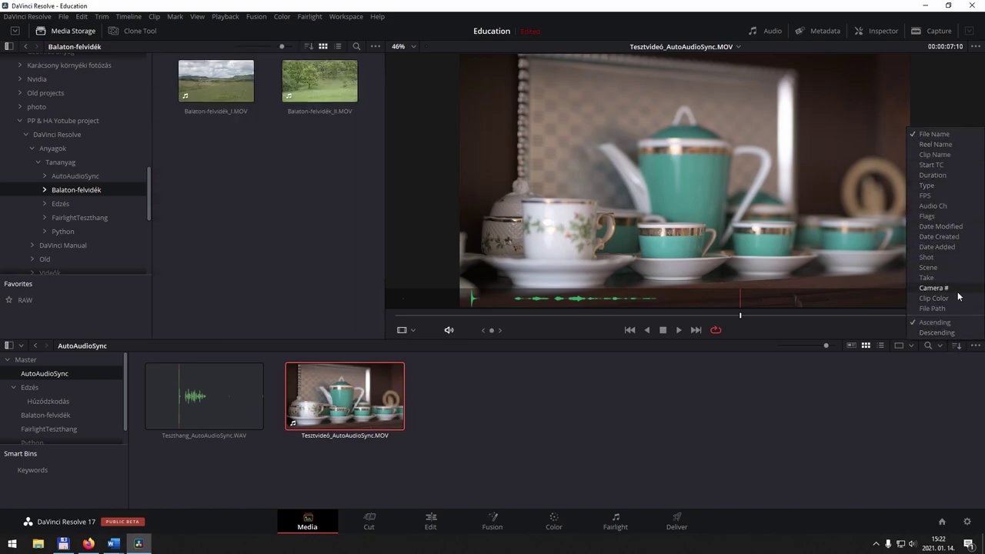
{"action": "left_click", "coordinate": [763, 403]}
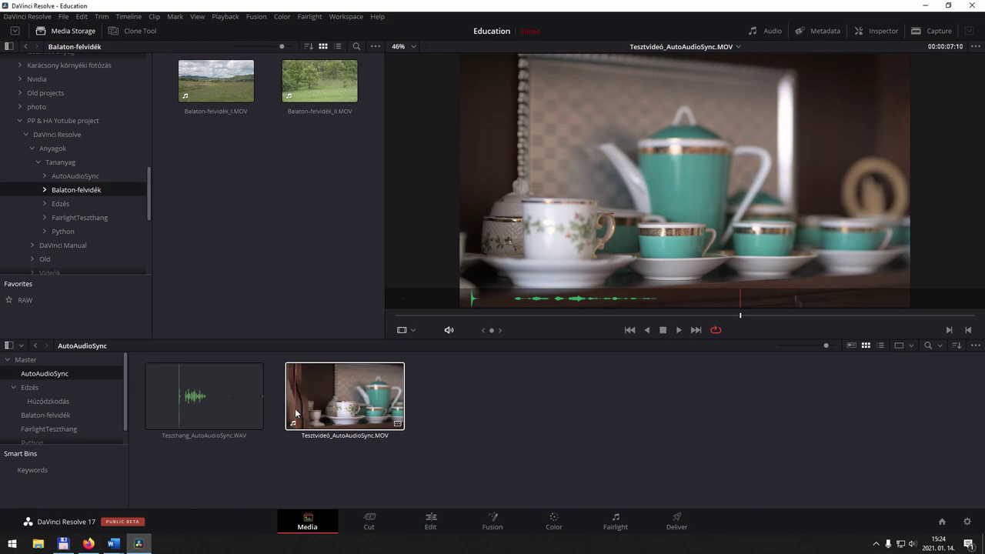
Set the current frame at 00:00:07:10 as the Tesztvideó clip's poster frame
{"action": "right_click", "coordinate": [296, 414]}
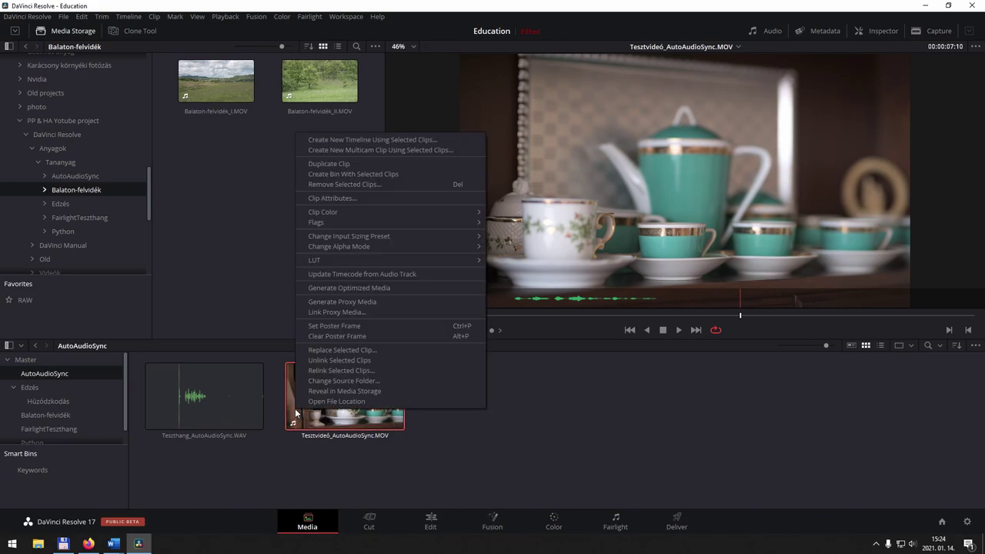
{"action": "left_click", "coordinate": [332, 329]}
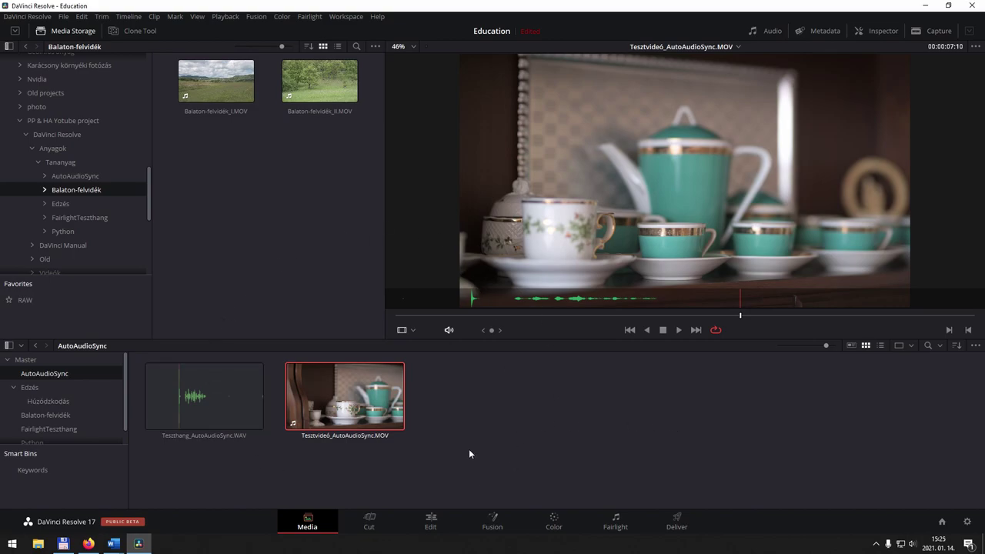
Open the Create Smart Bin dialog from the Smart Bins context menu
{"action": "left_click", "coordinate": [39, 469]}
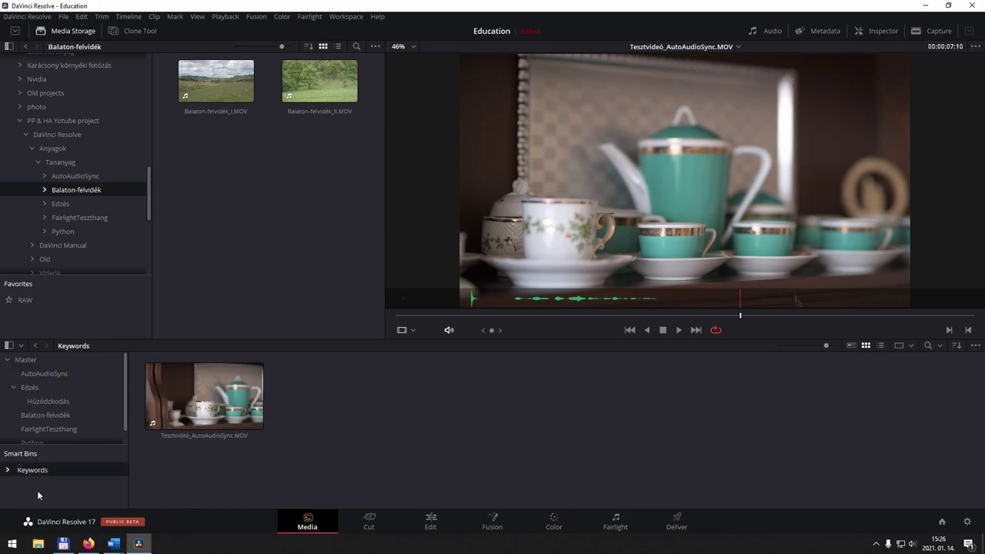
{"action": "right_click", "coordinate": [40, 491]}
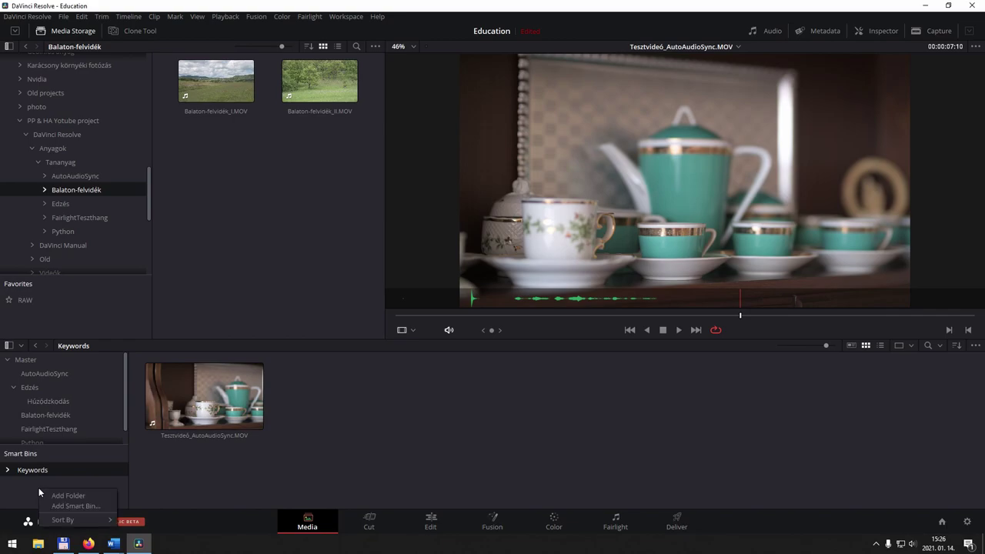
{"action": "left_click", "coordinate": [94, 506]}
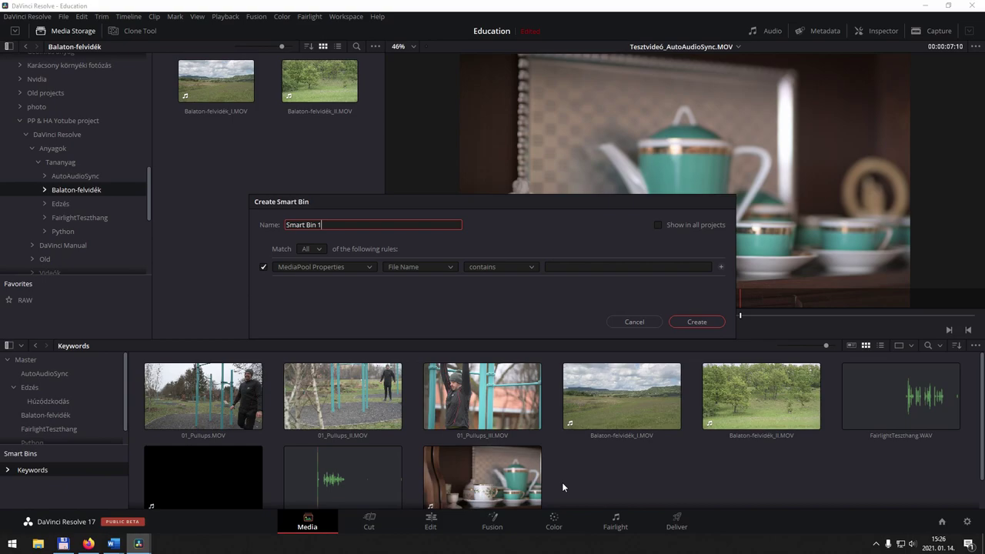
Set the first rule's category to Metadata - Clip Details and show its field list
{"action": "left_click", "coordinate": [370, 267]}
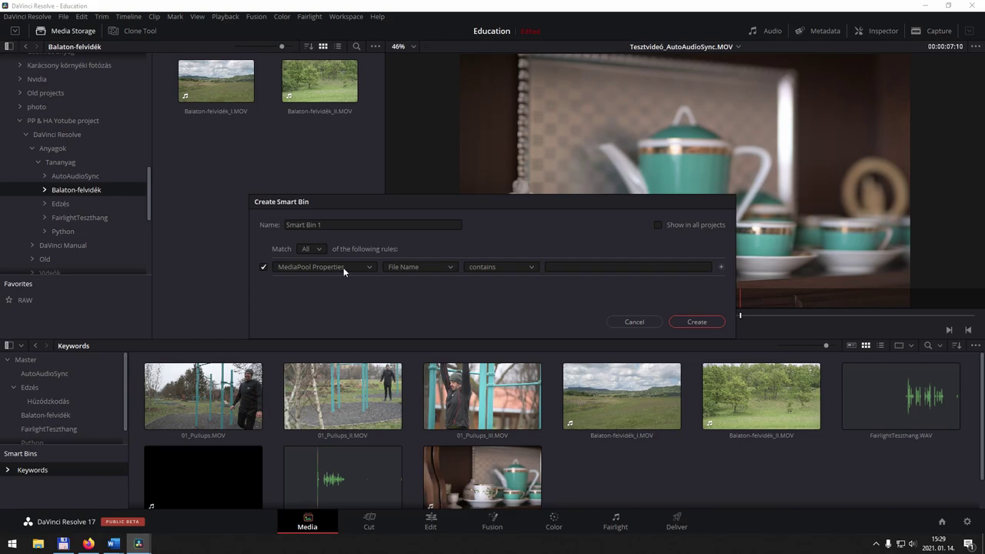
{"action": "left_click", "coordinate": [364, 269]}
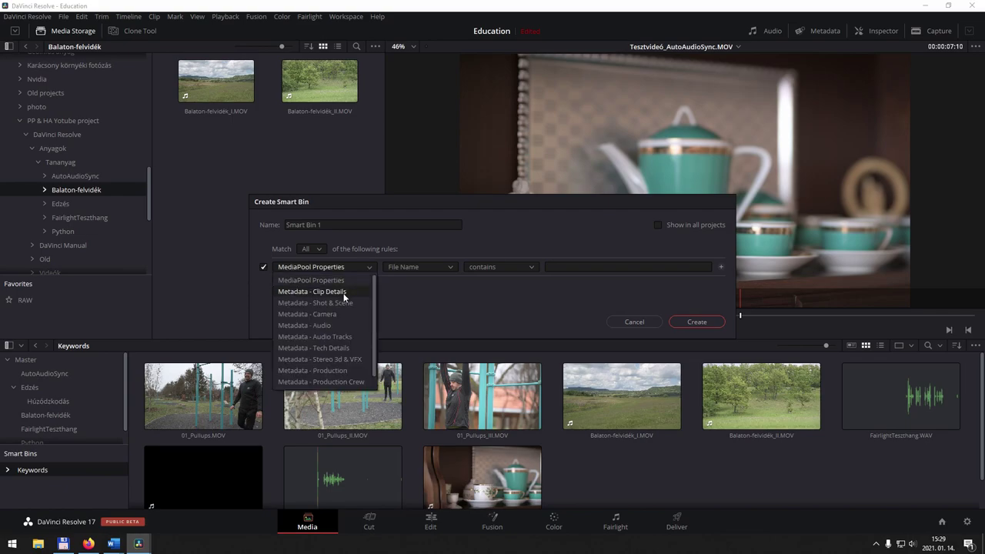
{"action": "left_click", "coordinate": [344, 294]}
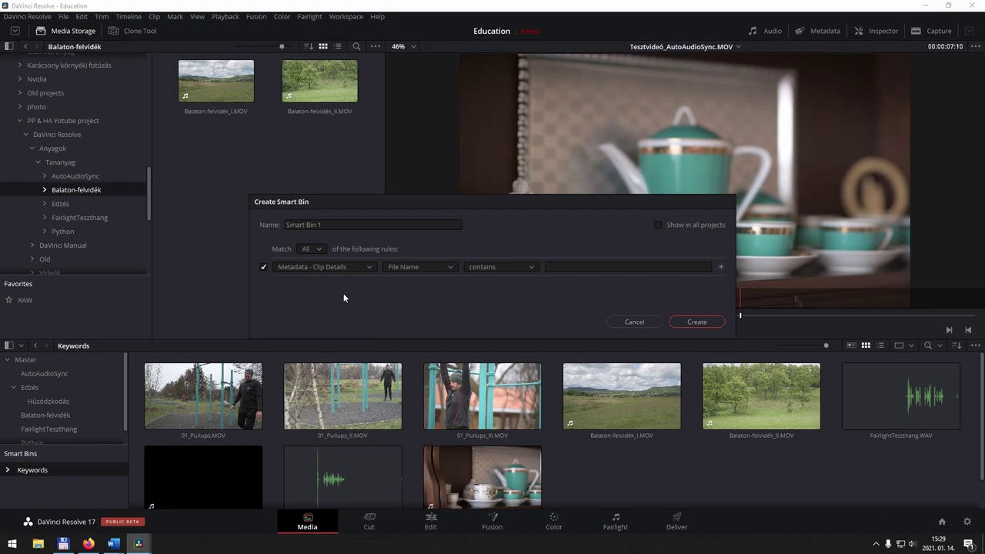
{"action": "left_click", "coordinate": [424, 266]}
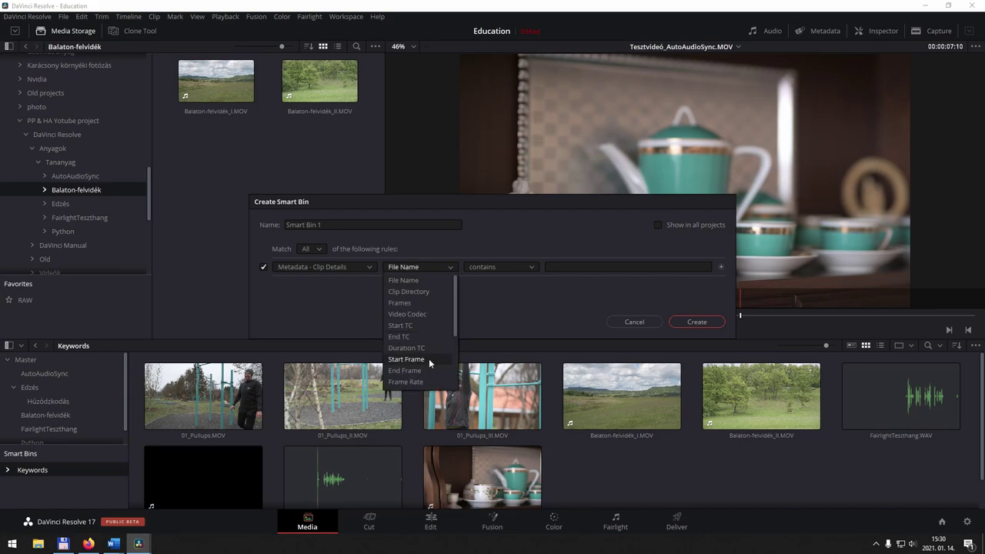
Set the smart bin rule to Frame Rate is 25
{"action": "left_click", "coordinate": [417, 381]}
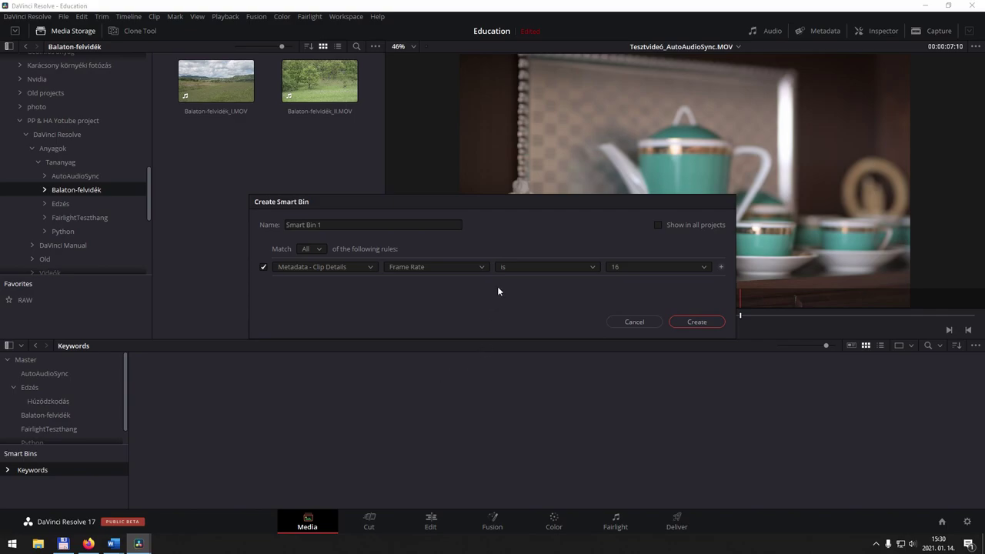
{"action": "left_click", "coordinate": [520, 268]}
{"action": "left_click", "coordinate": [521, 268]}
{"action": "left_click", "coordinate": [649, 267]}
{"action": "left_click", "coordinate": [646, 264]}
{"action": "left_click", "coordinate": [646, 263]}
{"action": "left_click", "coordinate": [624, 327]}
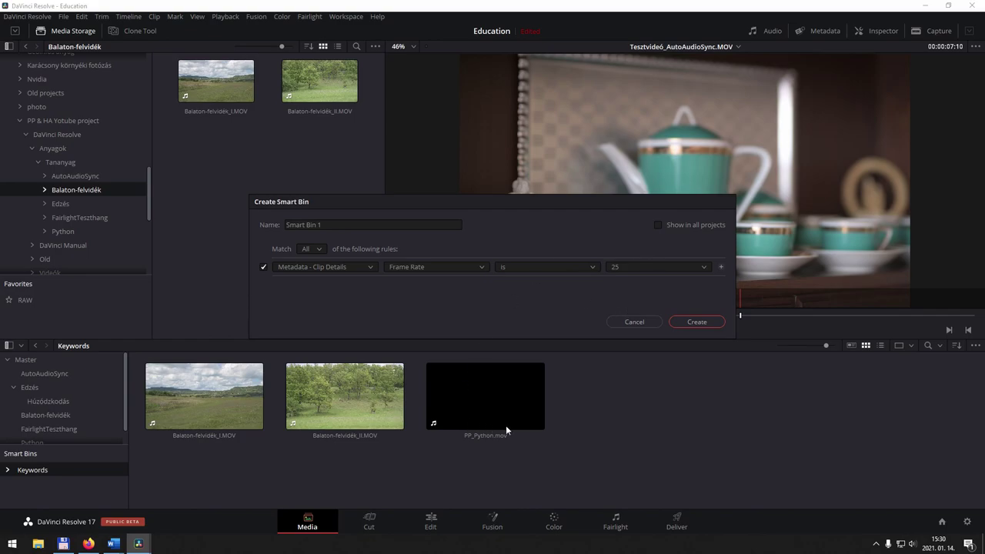
Name the smart bin 25fps and create it
{"action": "left_click", "coordinate": [318, 224]}
{"action": "type", "text": "25fps"}
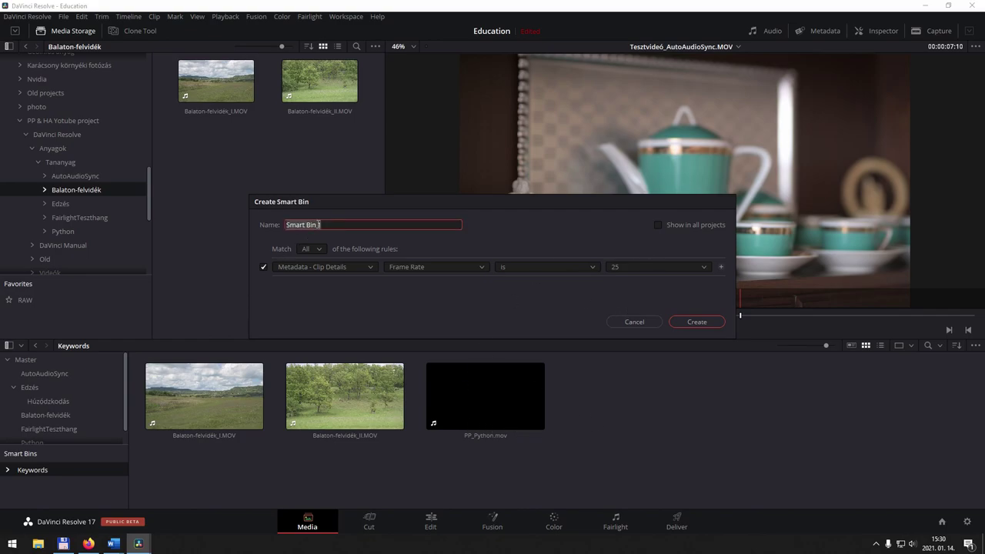
{"action": "left_click", "coordinate": [696, 323]}
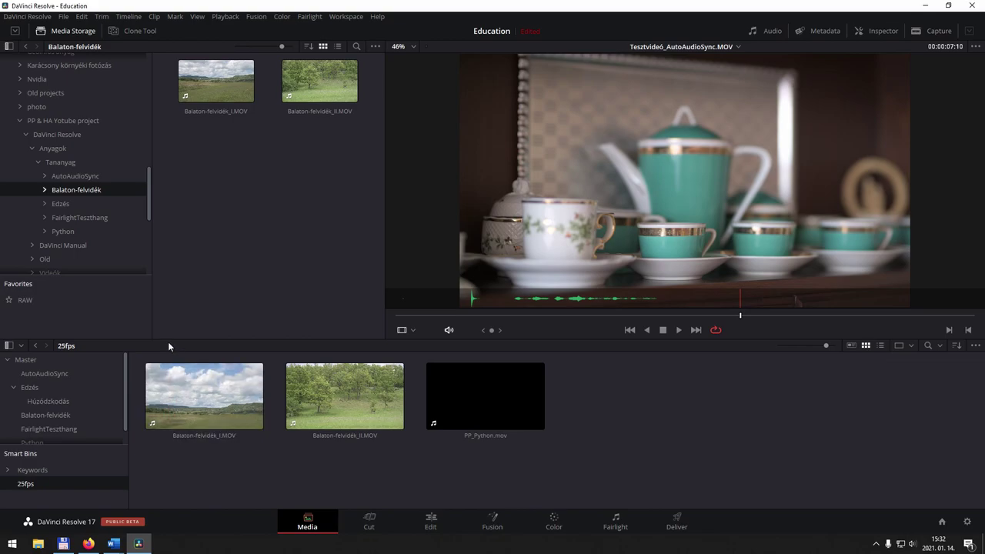
Open the AutoAudioSync bin to show the Teszthang WAV and Tesztvideó MOV clips
{"action": "left_click", "coordinate": [54, 373]}
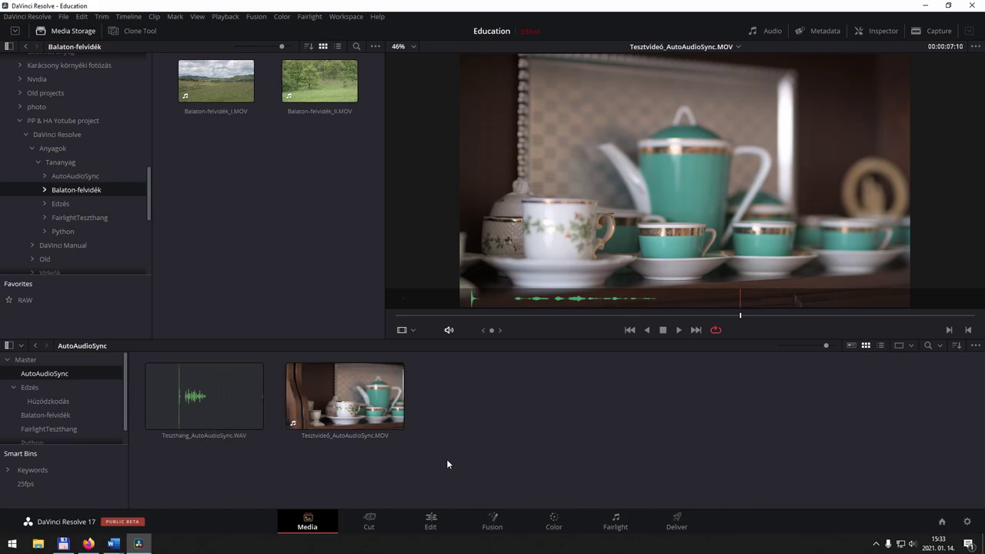
Select the WAV and MOV clips and run Auto Sync Audio based on waveform
{"action": "left_click_drag", "start_coordinate": [447, 460], "coordinate": [206, 382]}
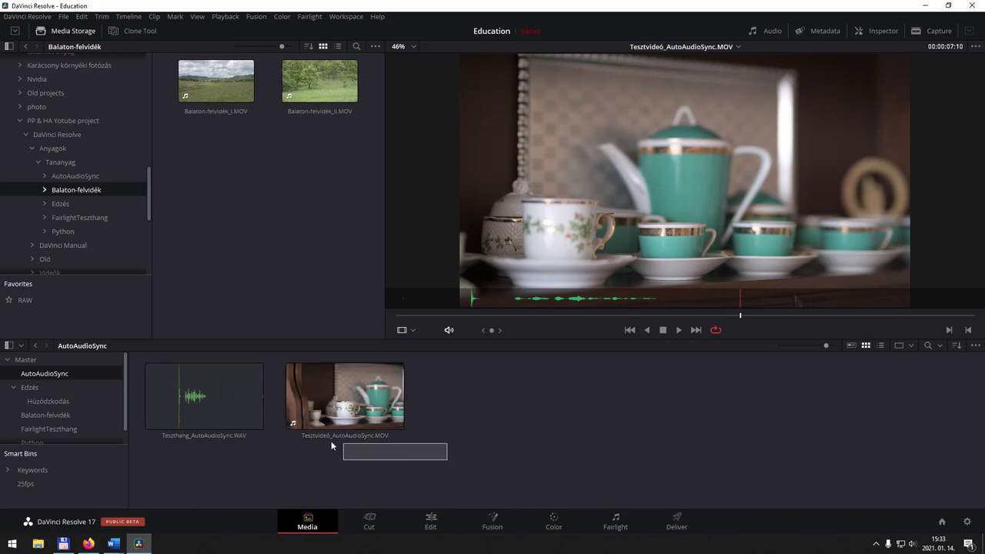
{"action": "right_click", "coordinate": [205, 378]}
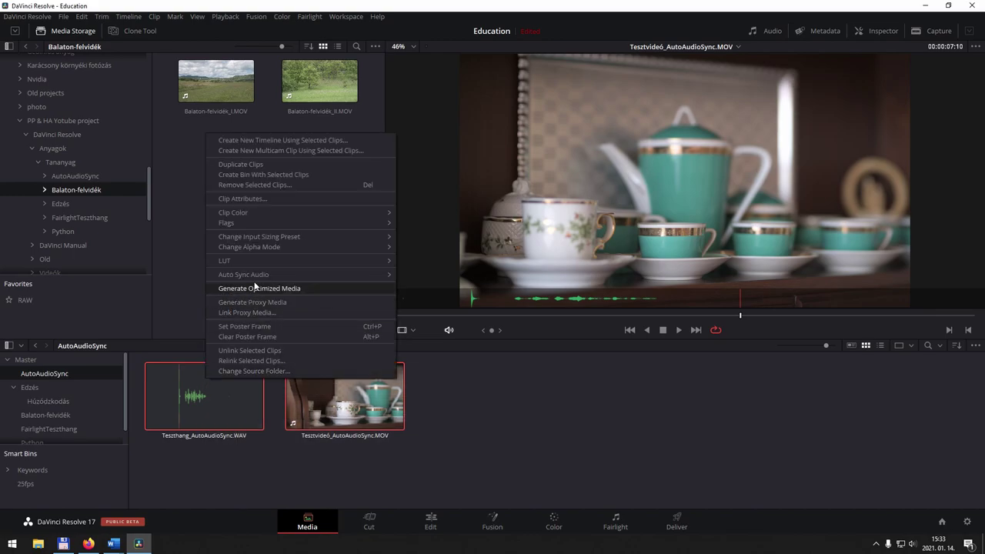
{"action": "mouse_move", "coordinate": [258, 277]}
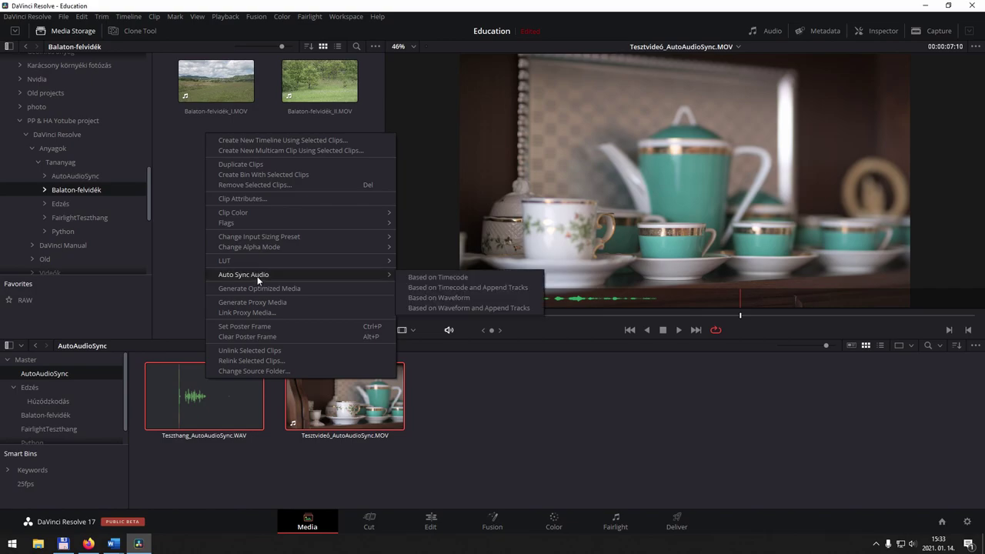
{"action": "left_click", "coordinate": [466, 298]}
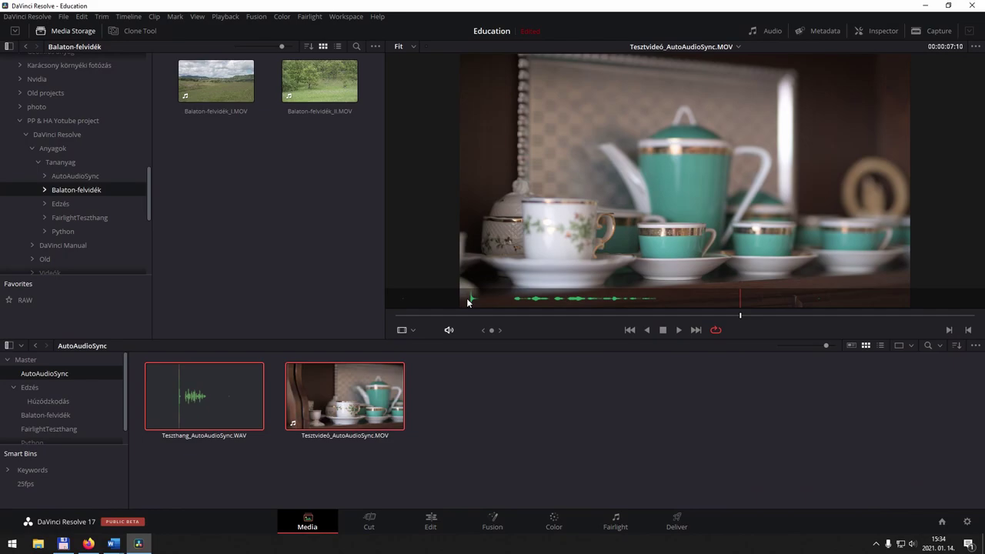
Play the synced Tesztvideó6 clip from near its start to check the audio
{"action": "left_click", "coordinate": [508, 315]}
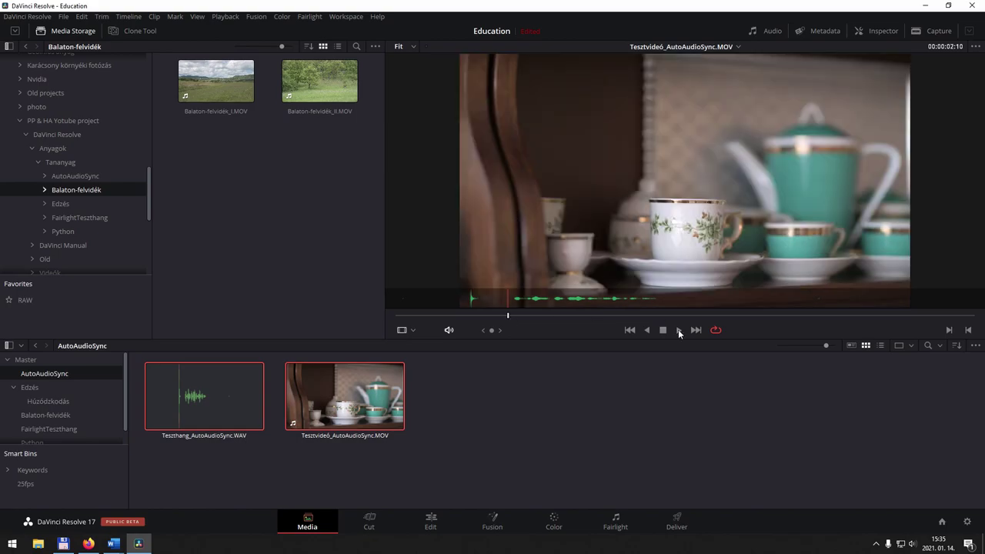
{"action": "left_click", "coordinate": [678, 329]}
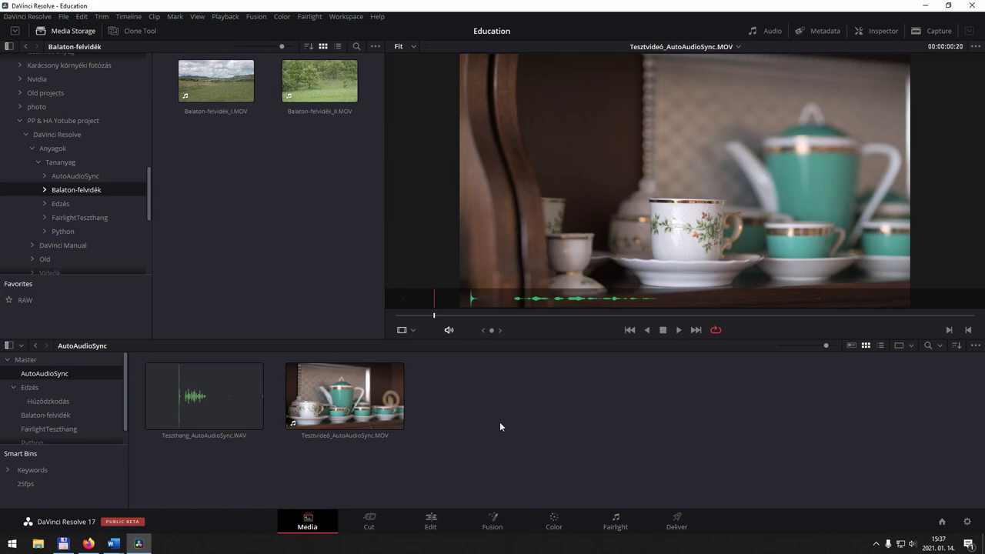
{"action": "key", "text": "shift+3"}
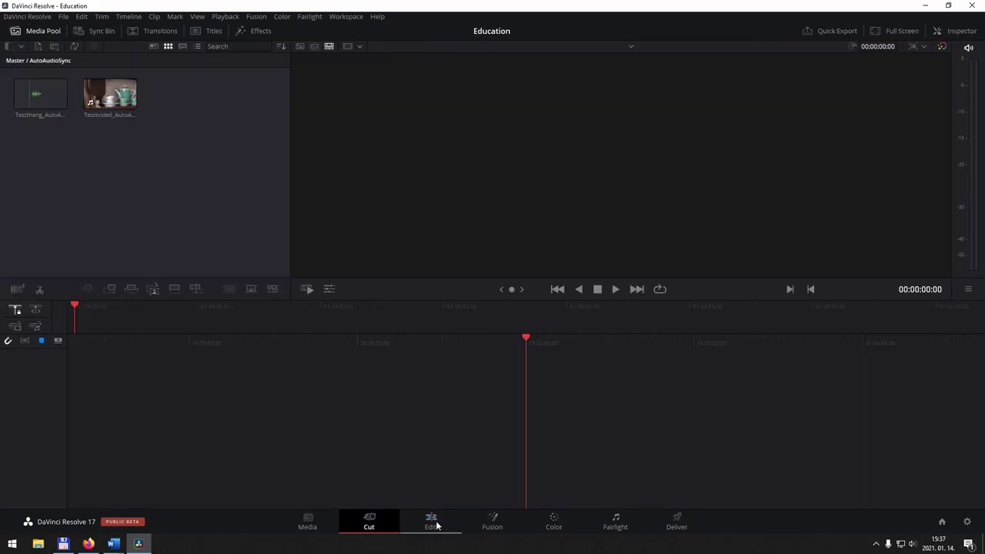
{"action": "left_click", "coordinate": [431, 521]}
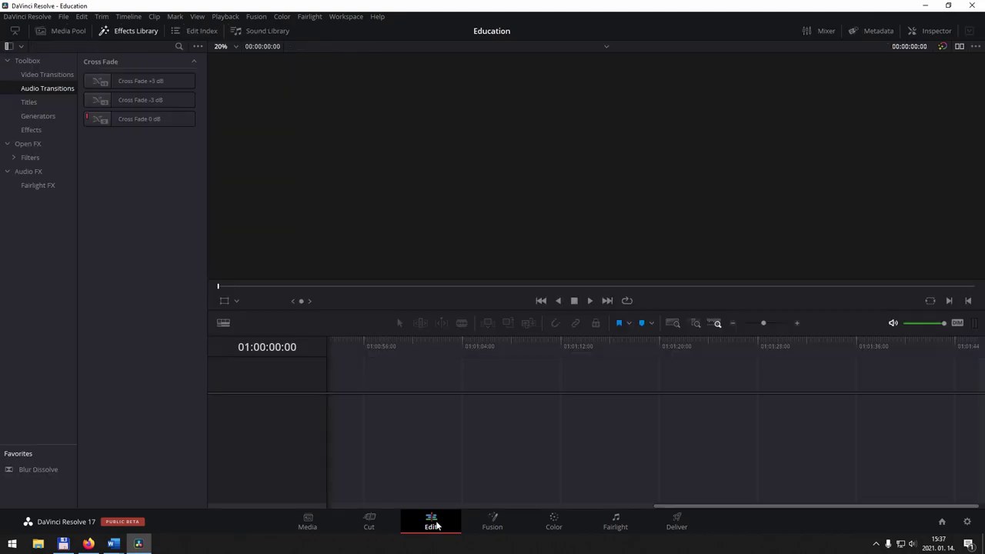
{"action": "key", "text": "shift+2"}
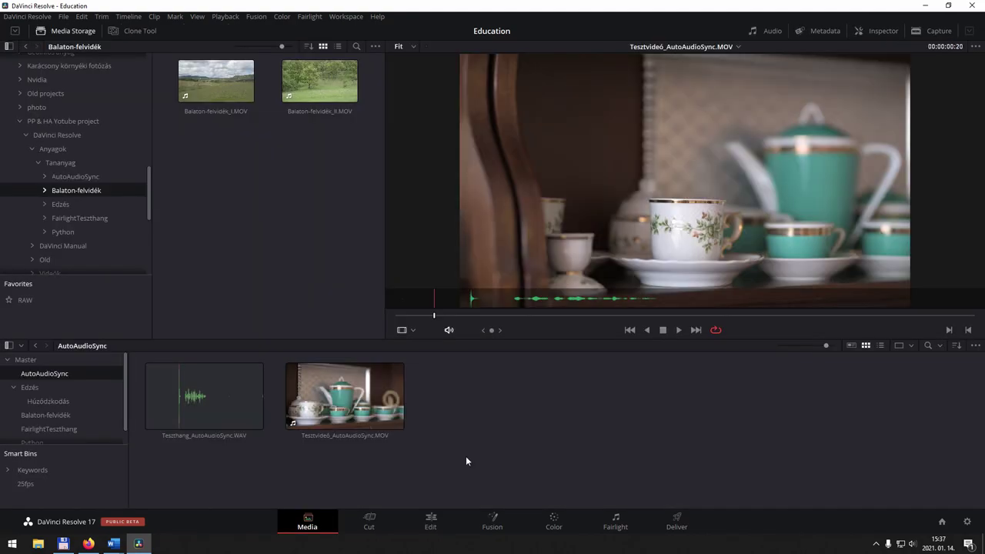